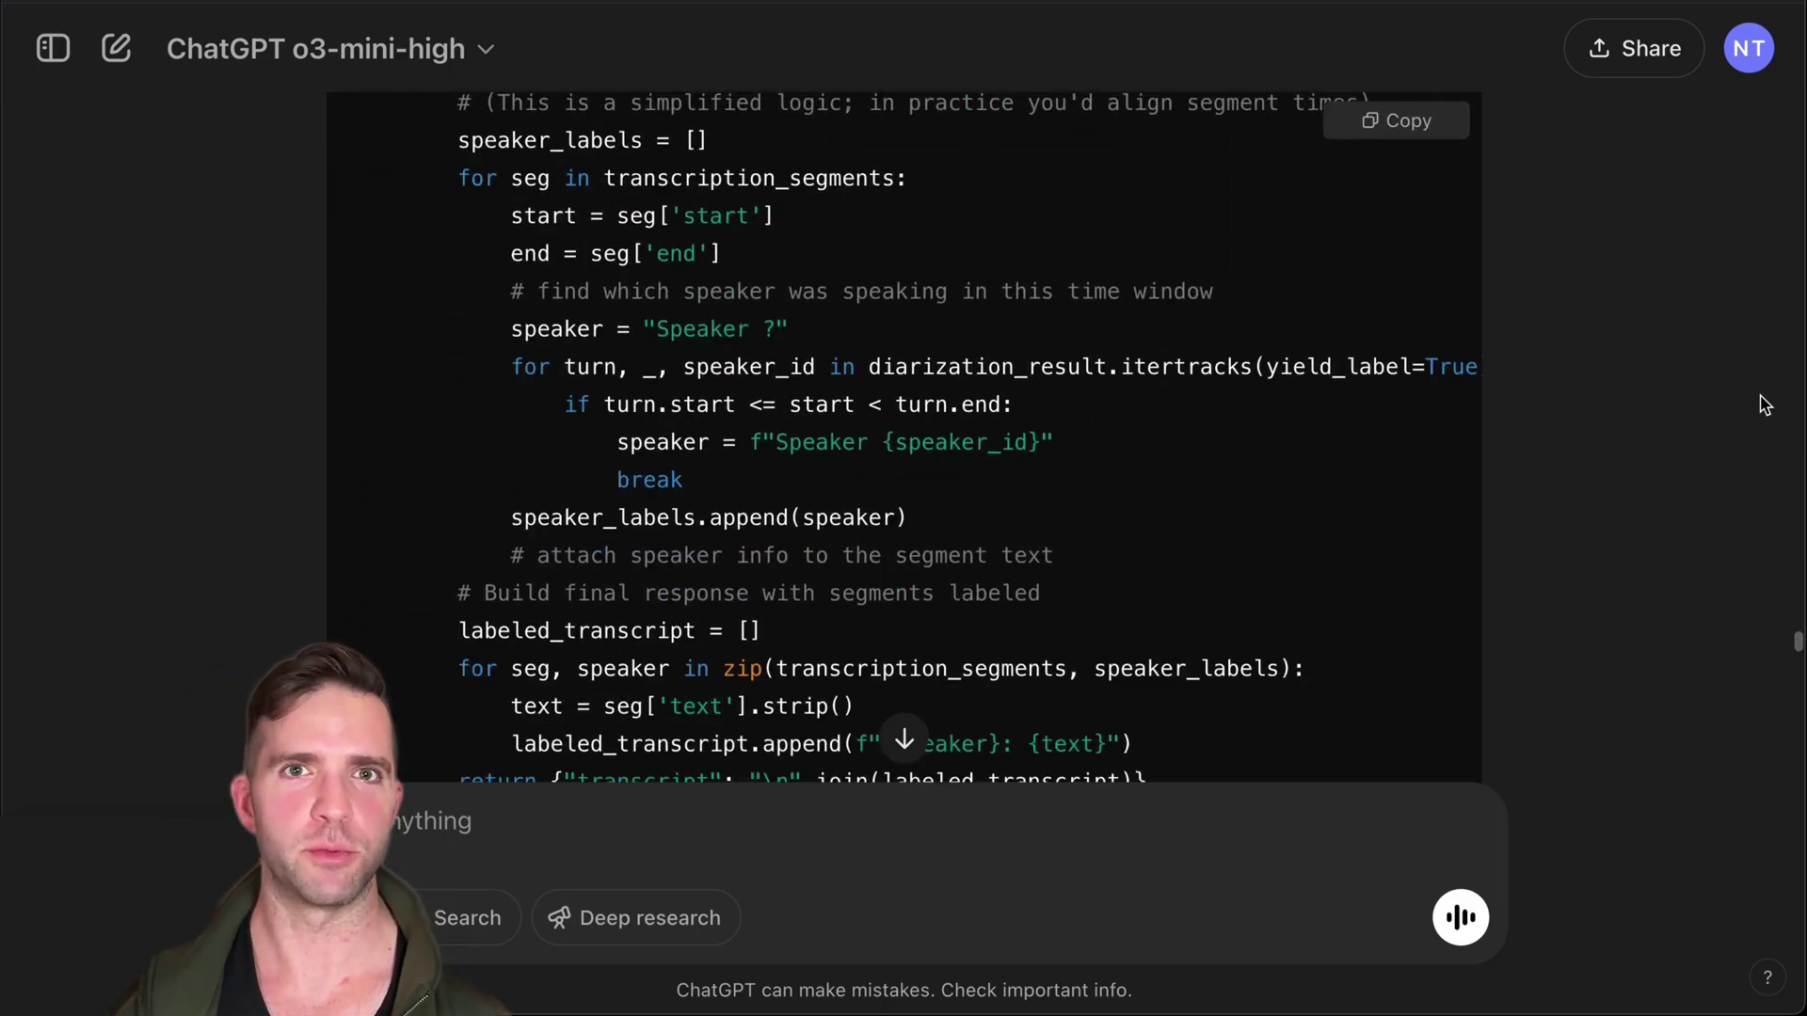
Step: Skim the deep research announcement and search the page for 'o3'
scroll(1765, 405, down, 5)
scroll(1765, 405, down, 20)
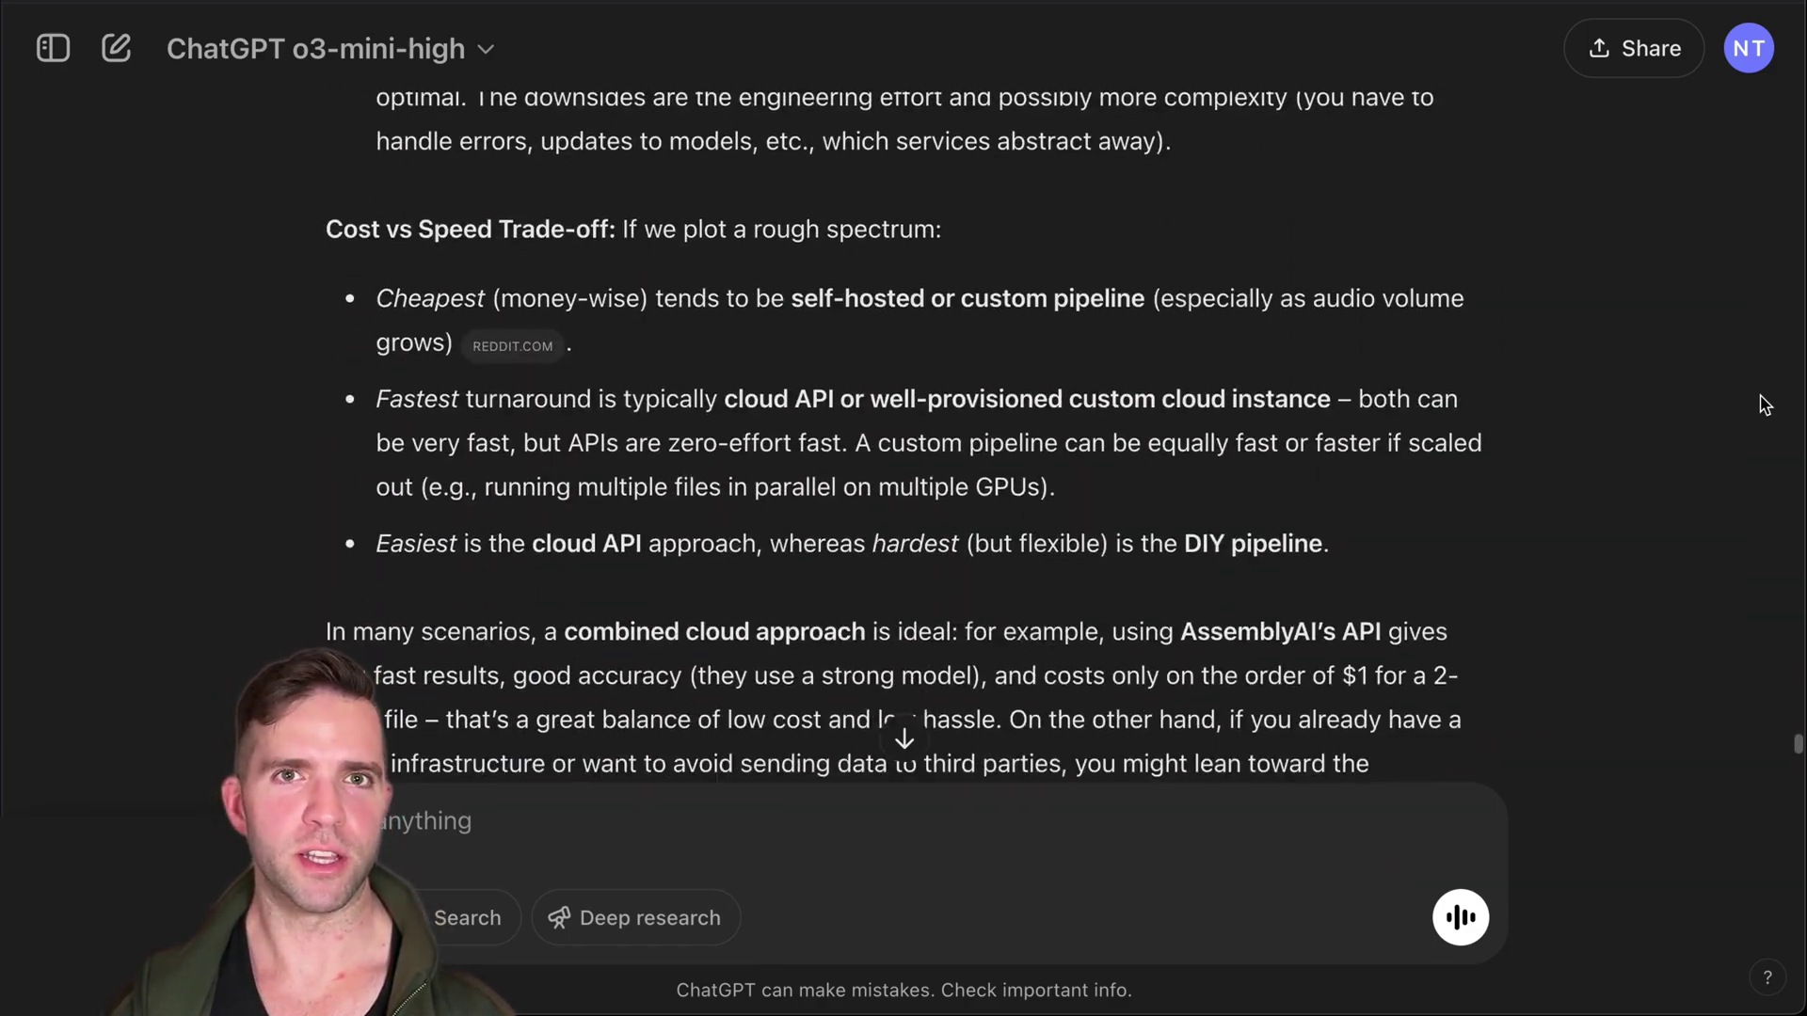
scroll(1765, 405, down, 12)
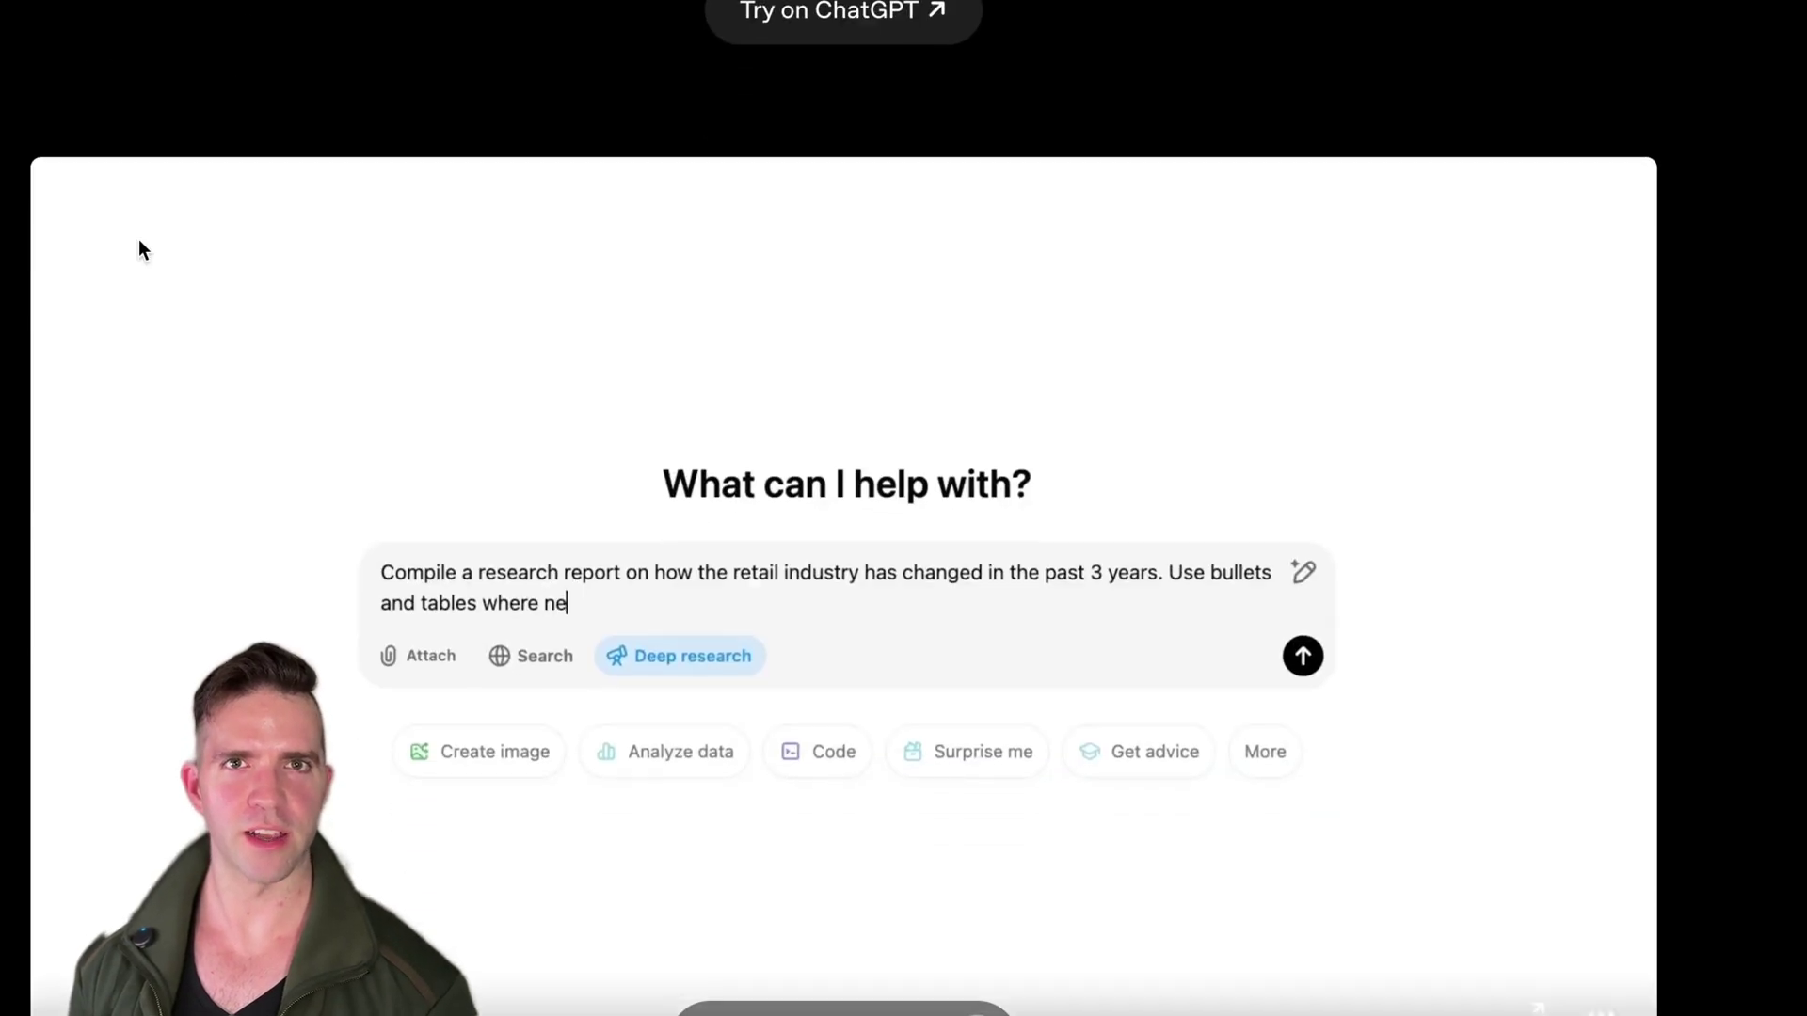
scroll(139, 243, down, 1)
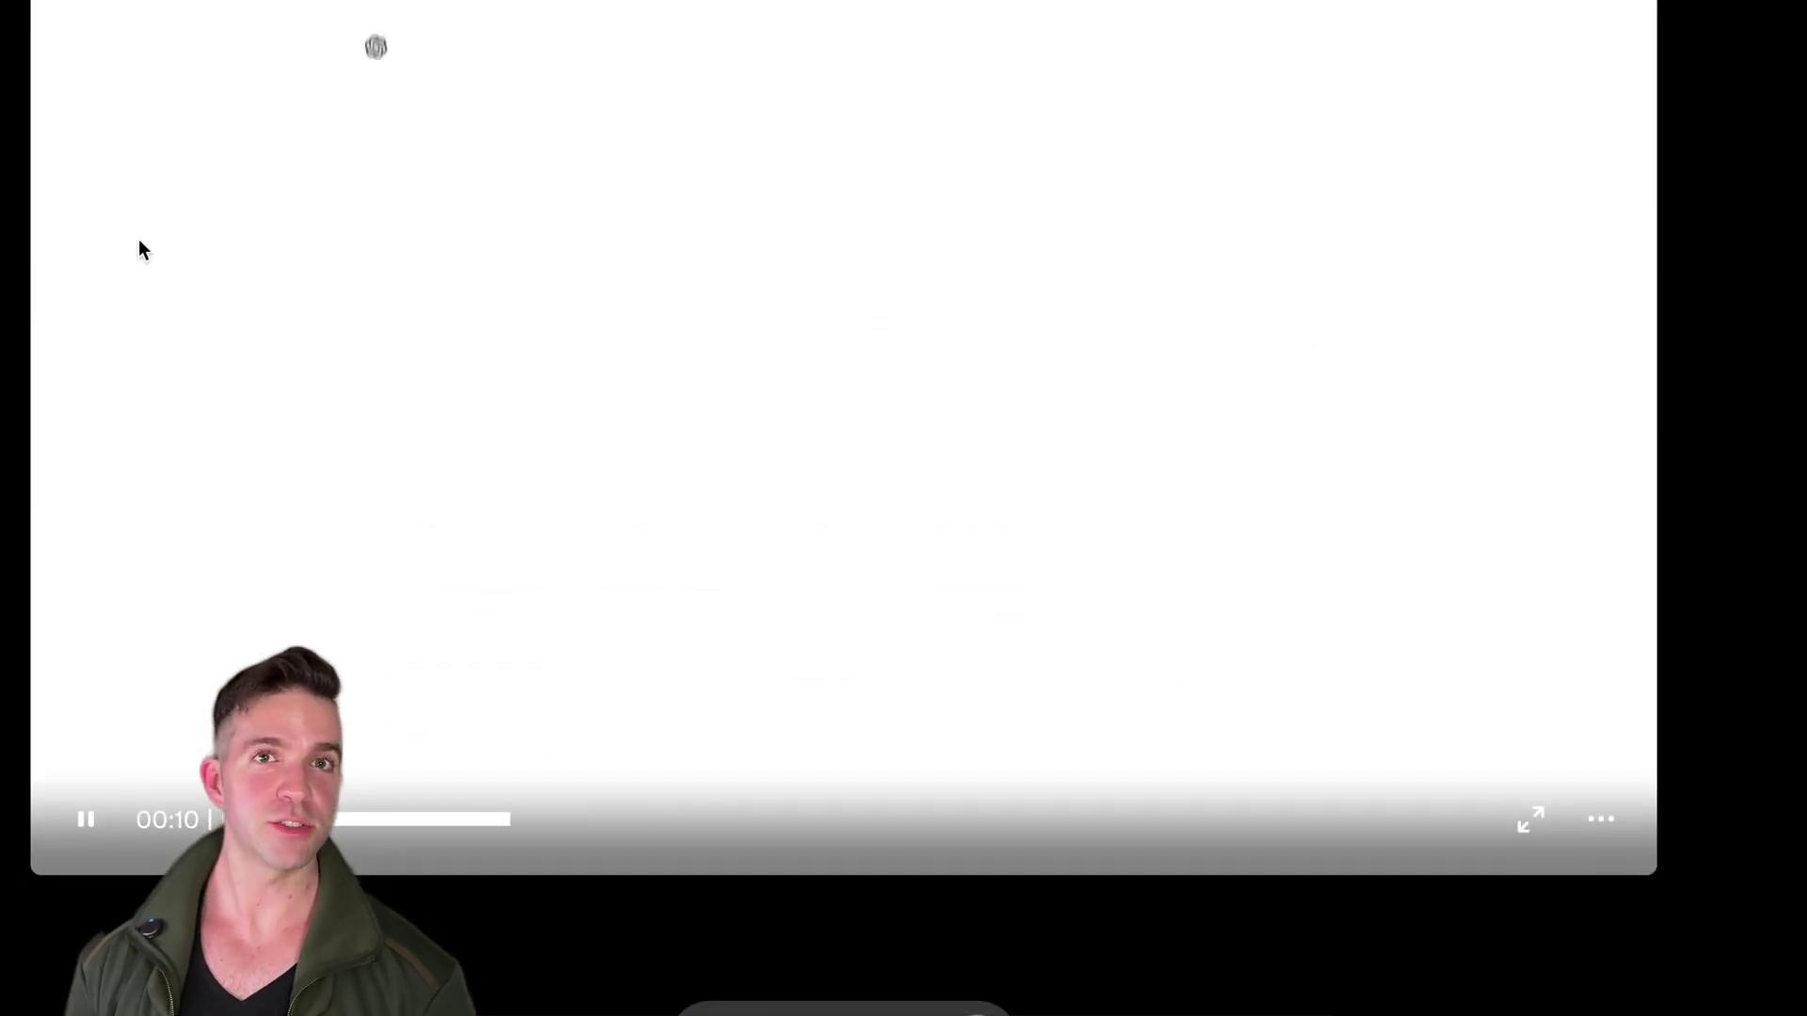
scroll(140, 243, up, 3)
scroll(139, 239, down, 1)
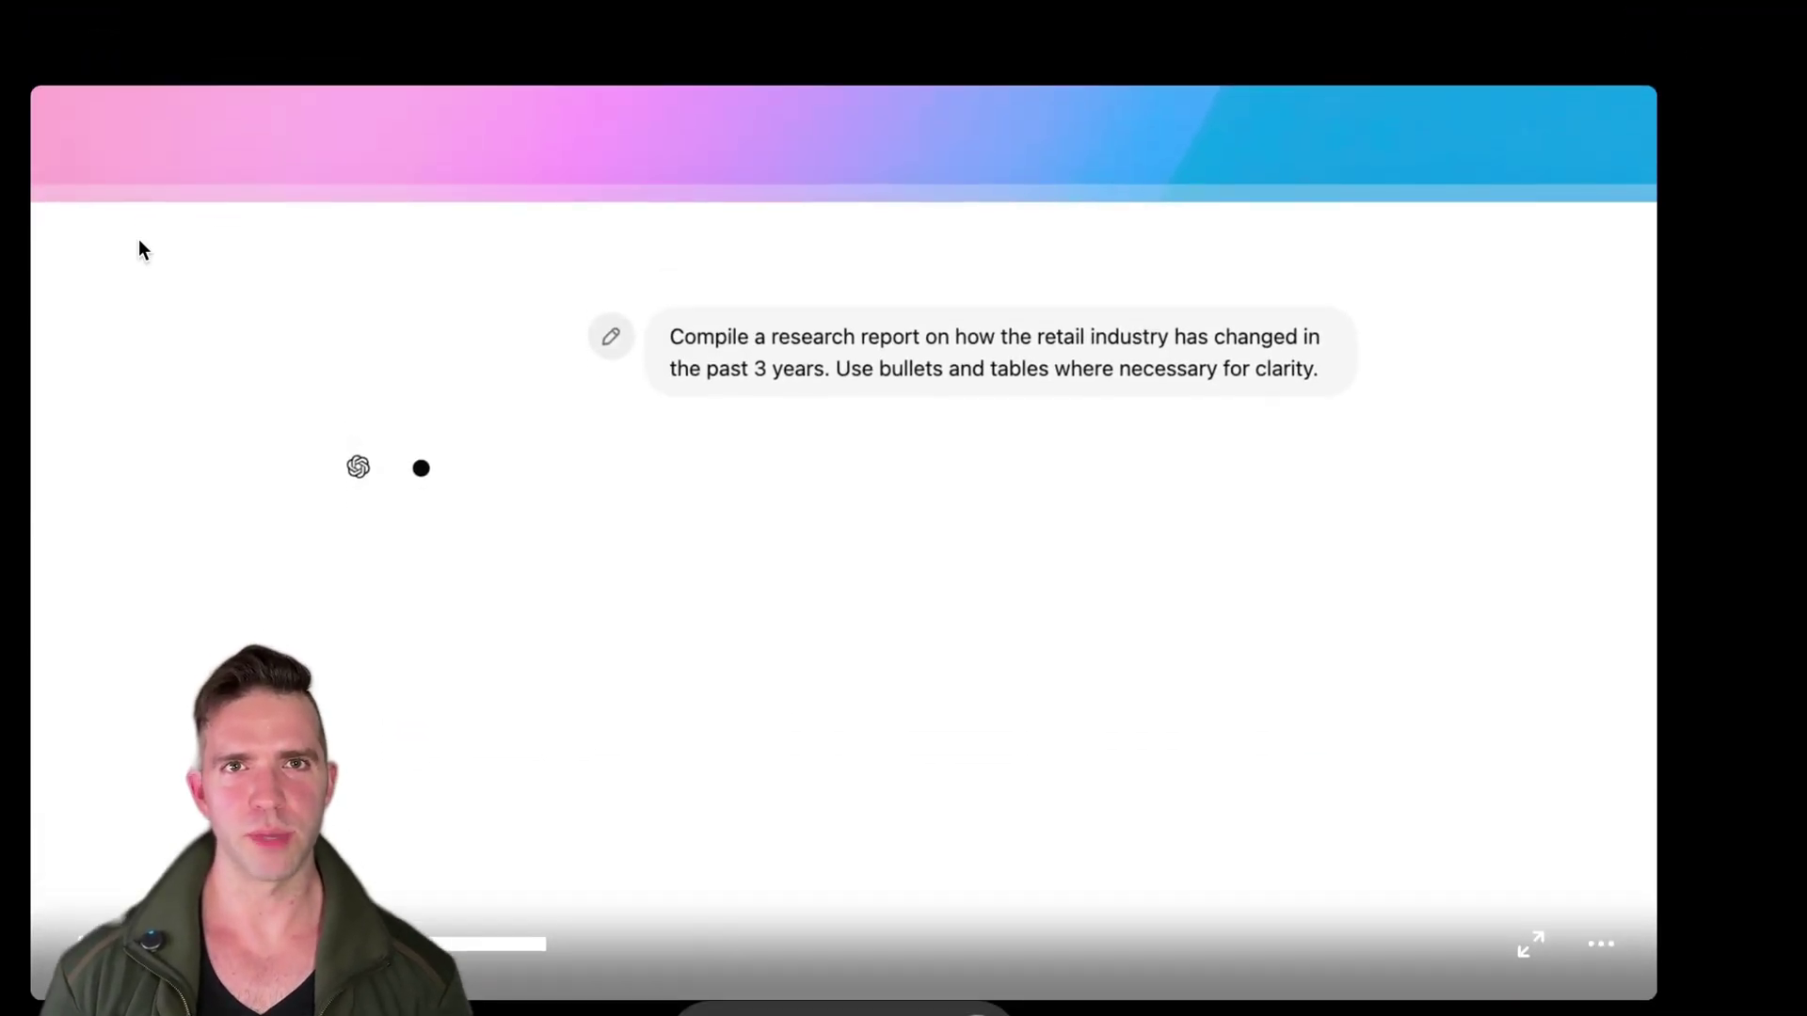
scroll(138, 239, up, 3)
scroll(138, 239, down, 2)
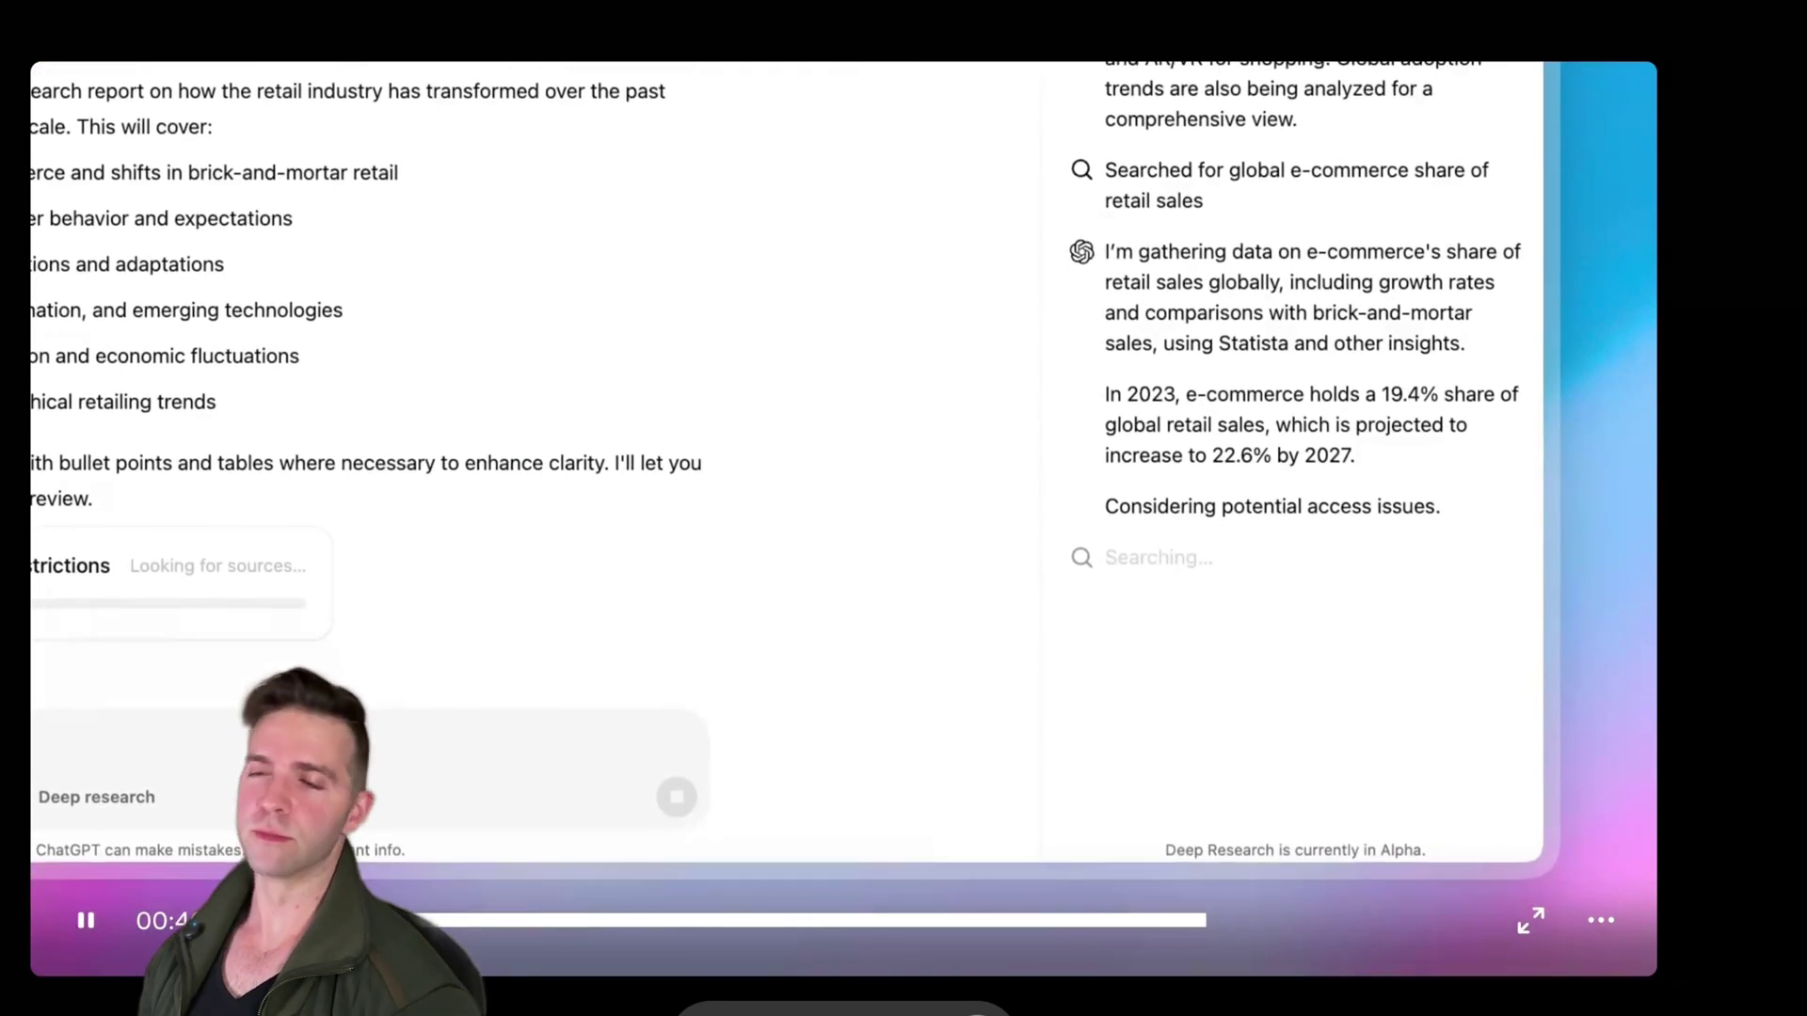
key(ctrl+f)
text(o)
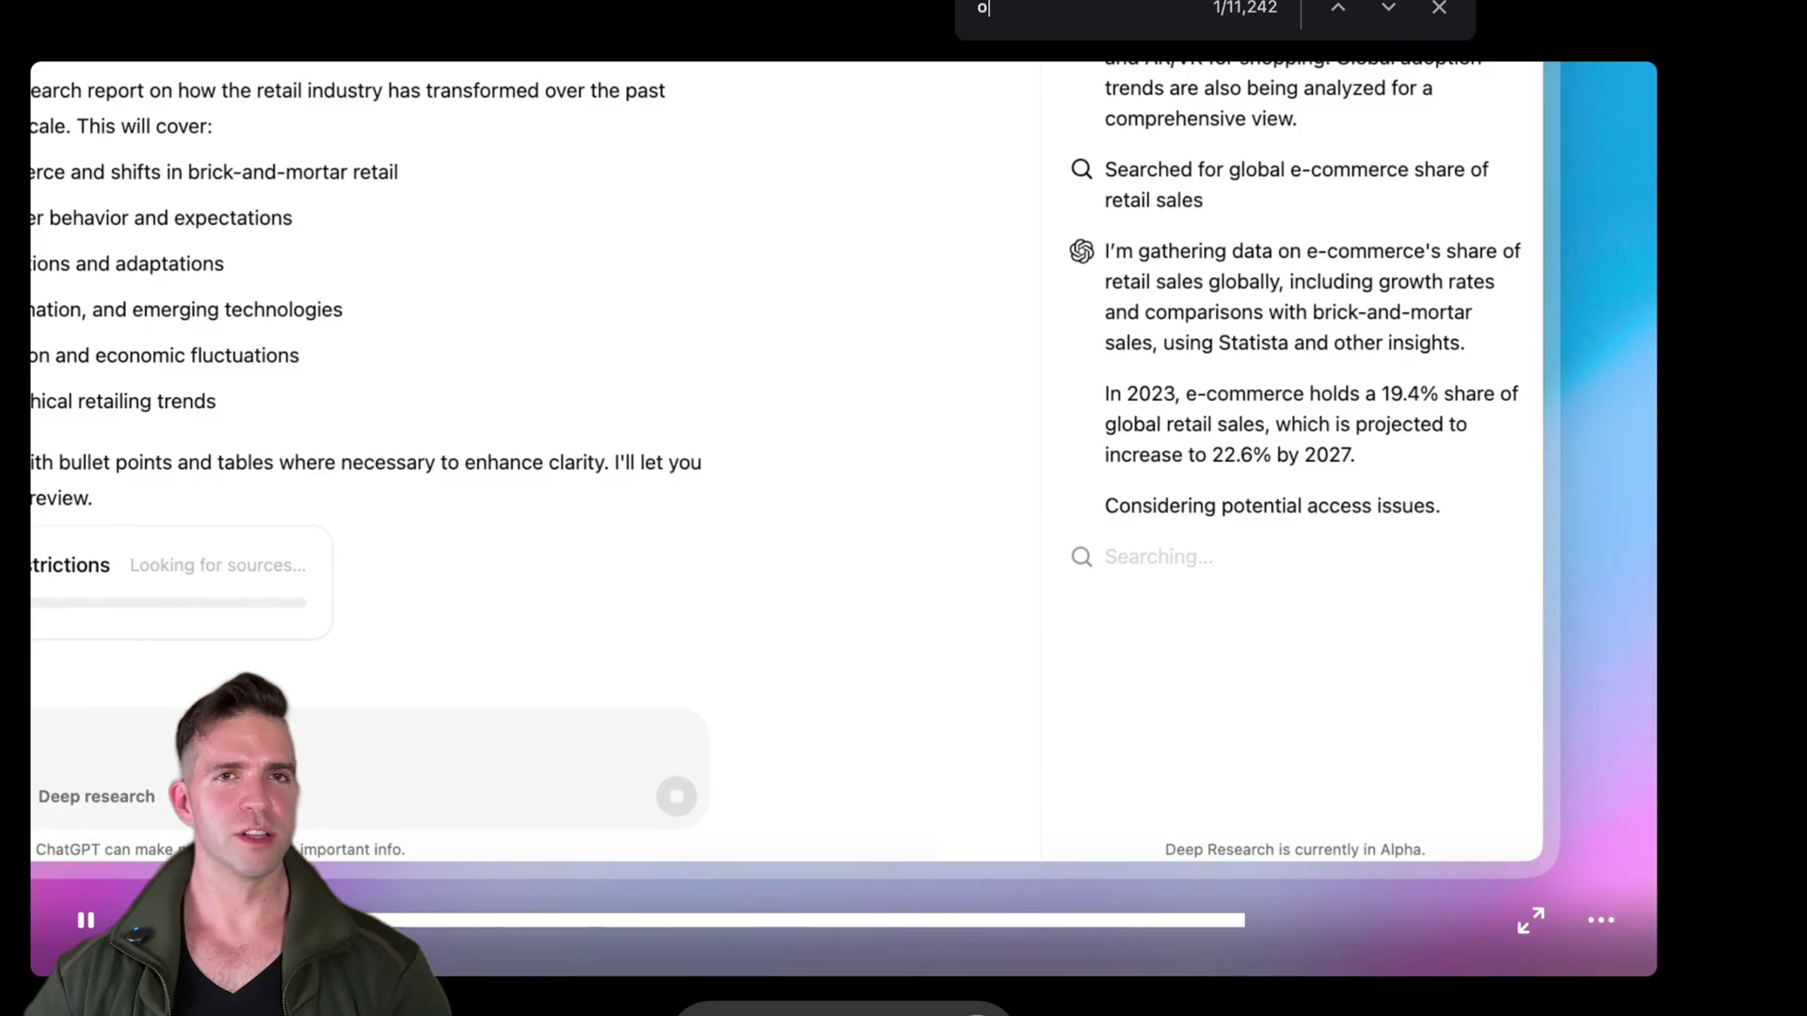
text(3)
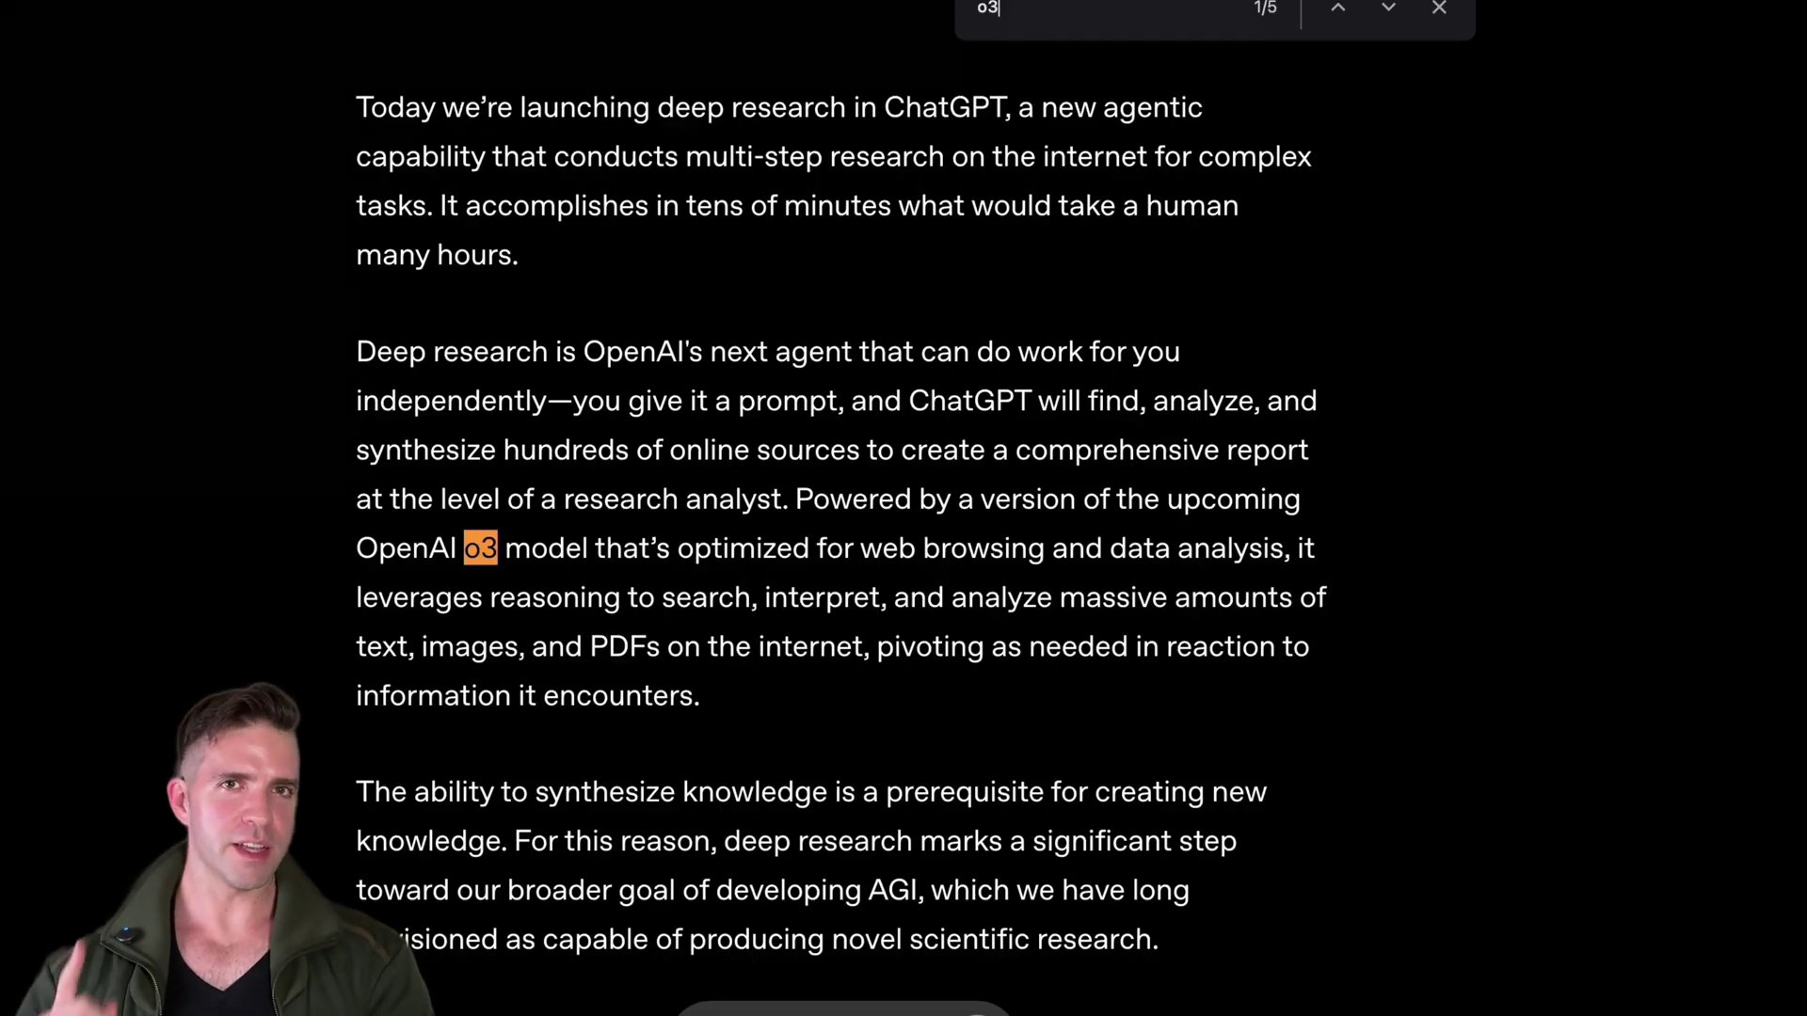
click(1445, 6)
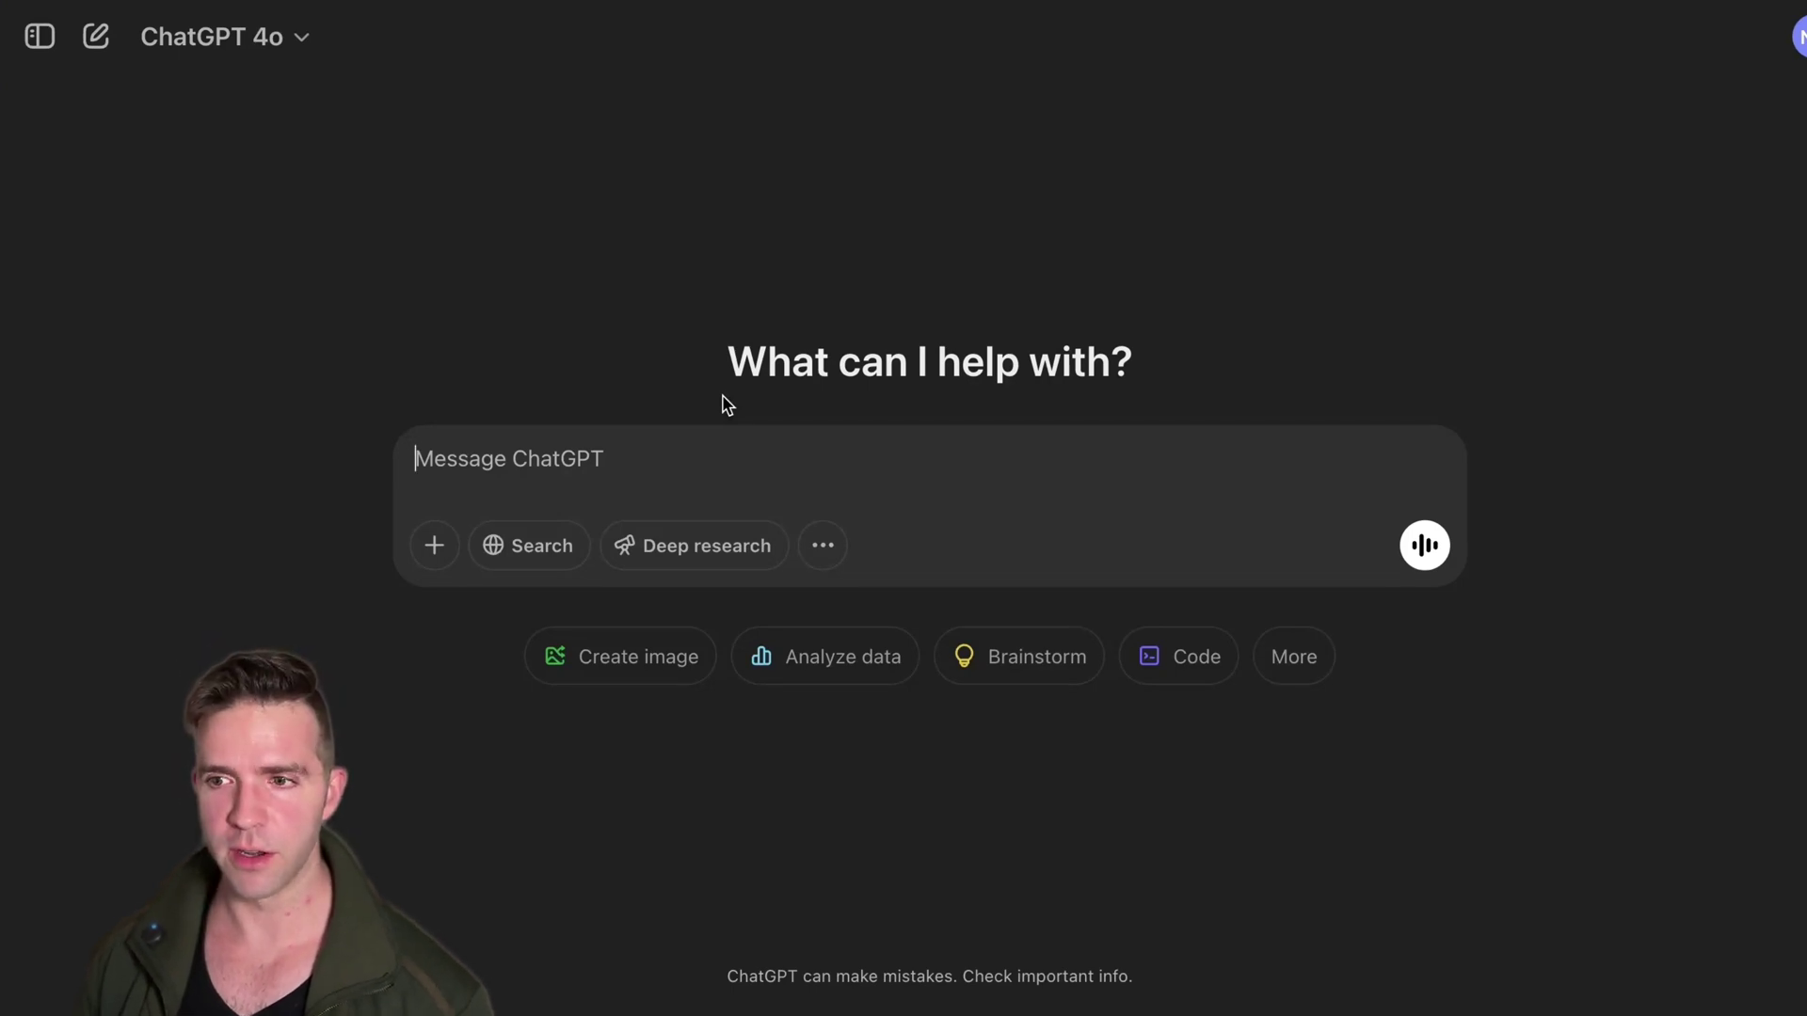
Step: Send the pasted networking question with Deep research on, then reply asking it to cover all topics
click(690, 567)
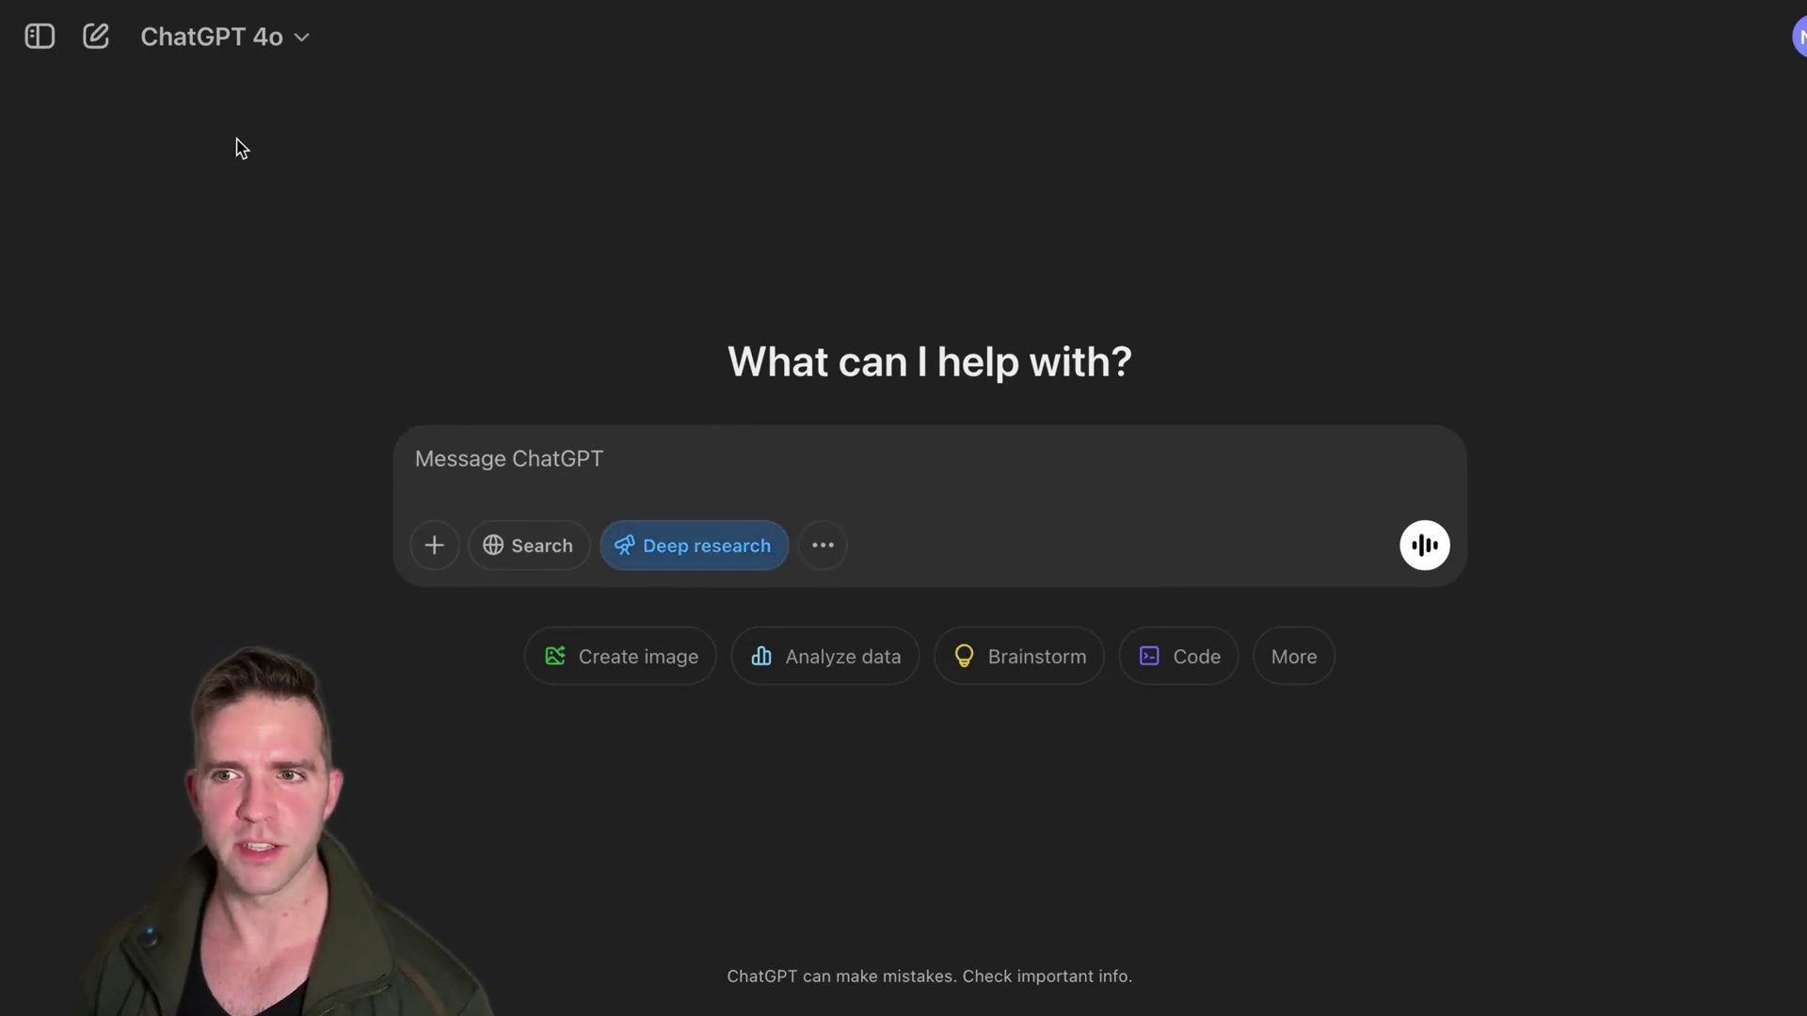
key(super+v)
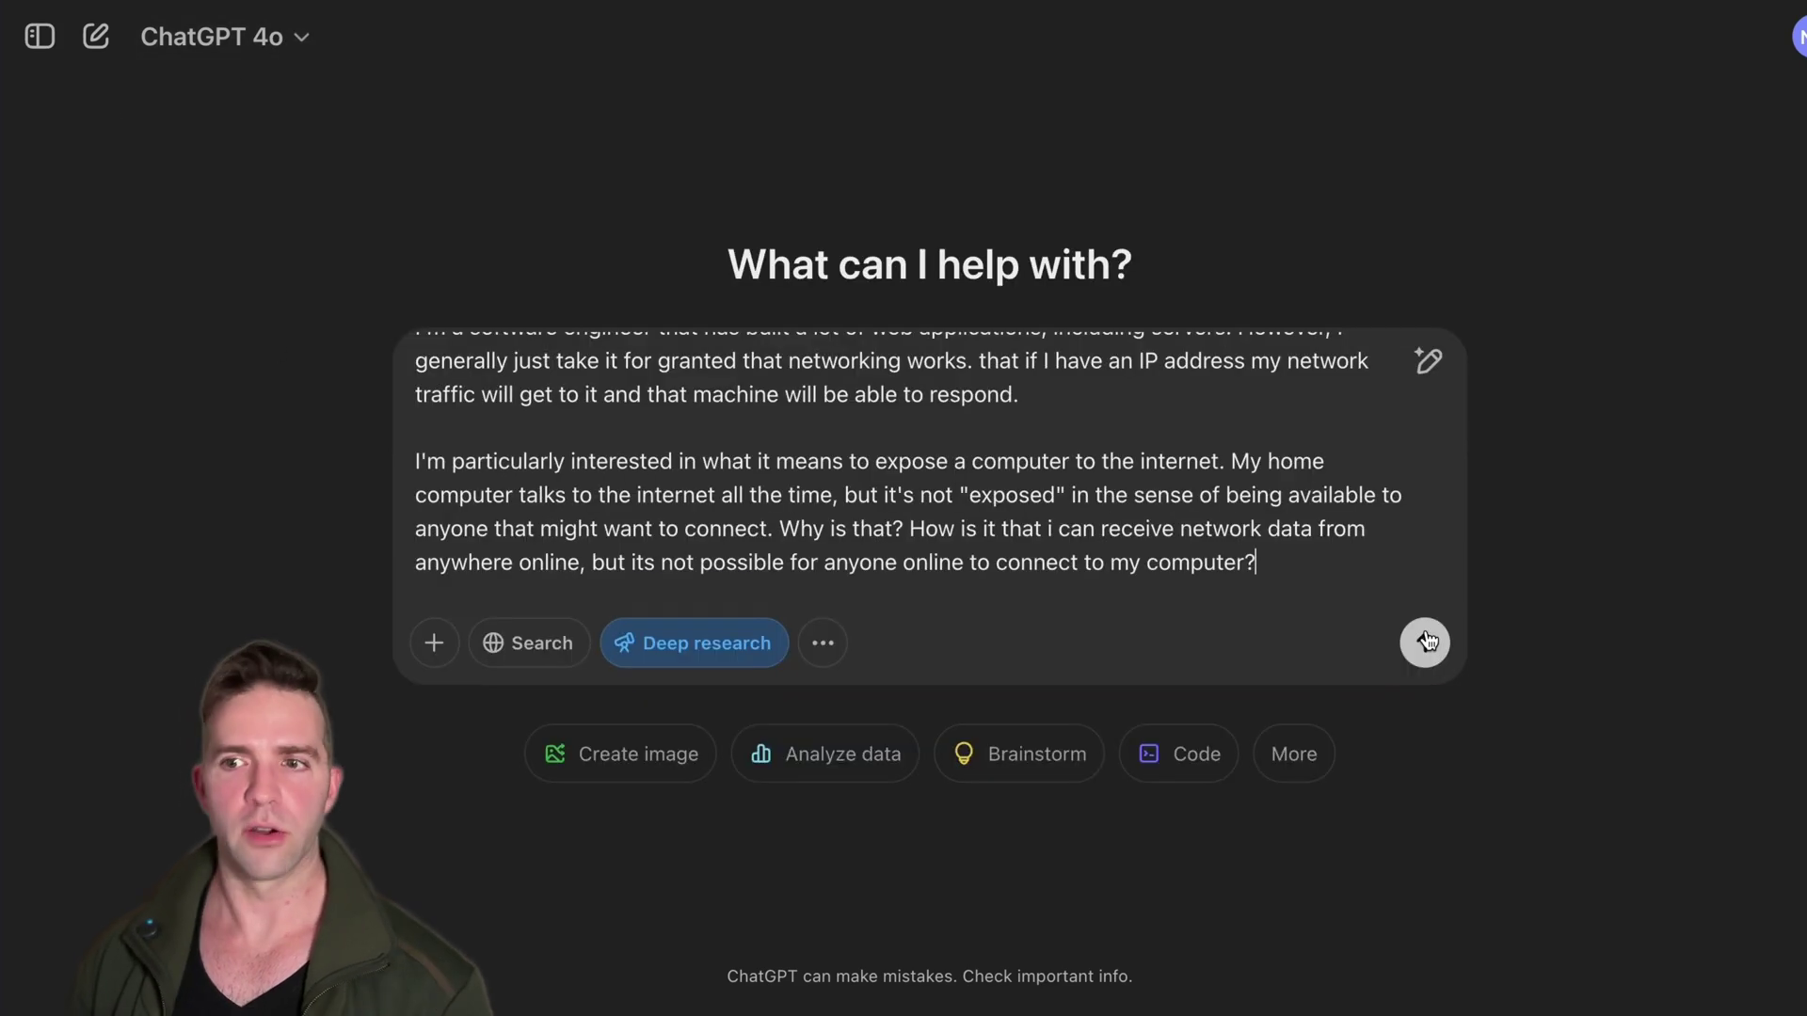
click(1425, 642)
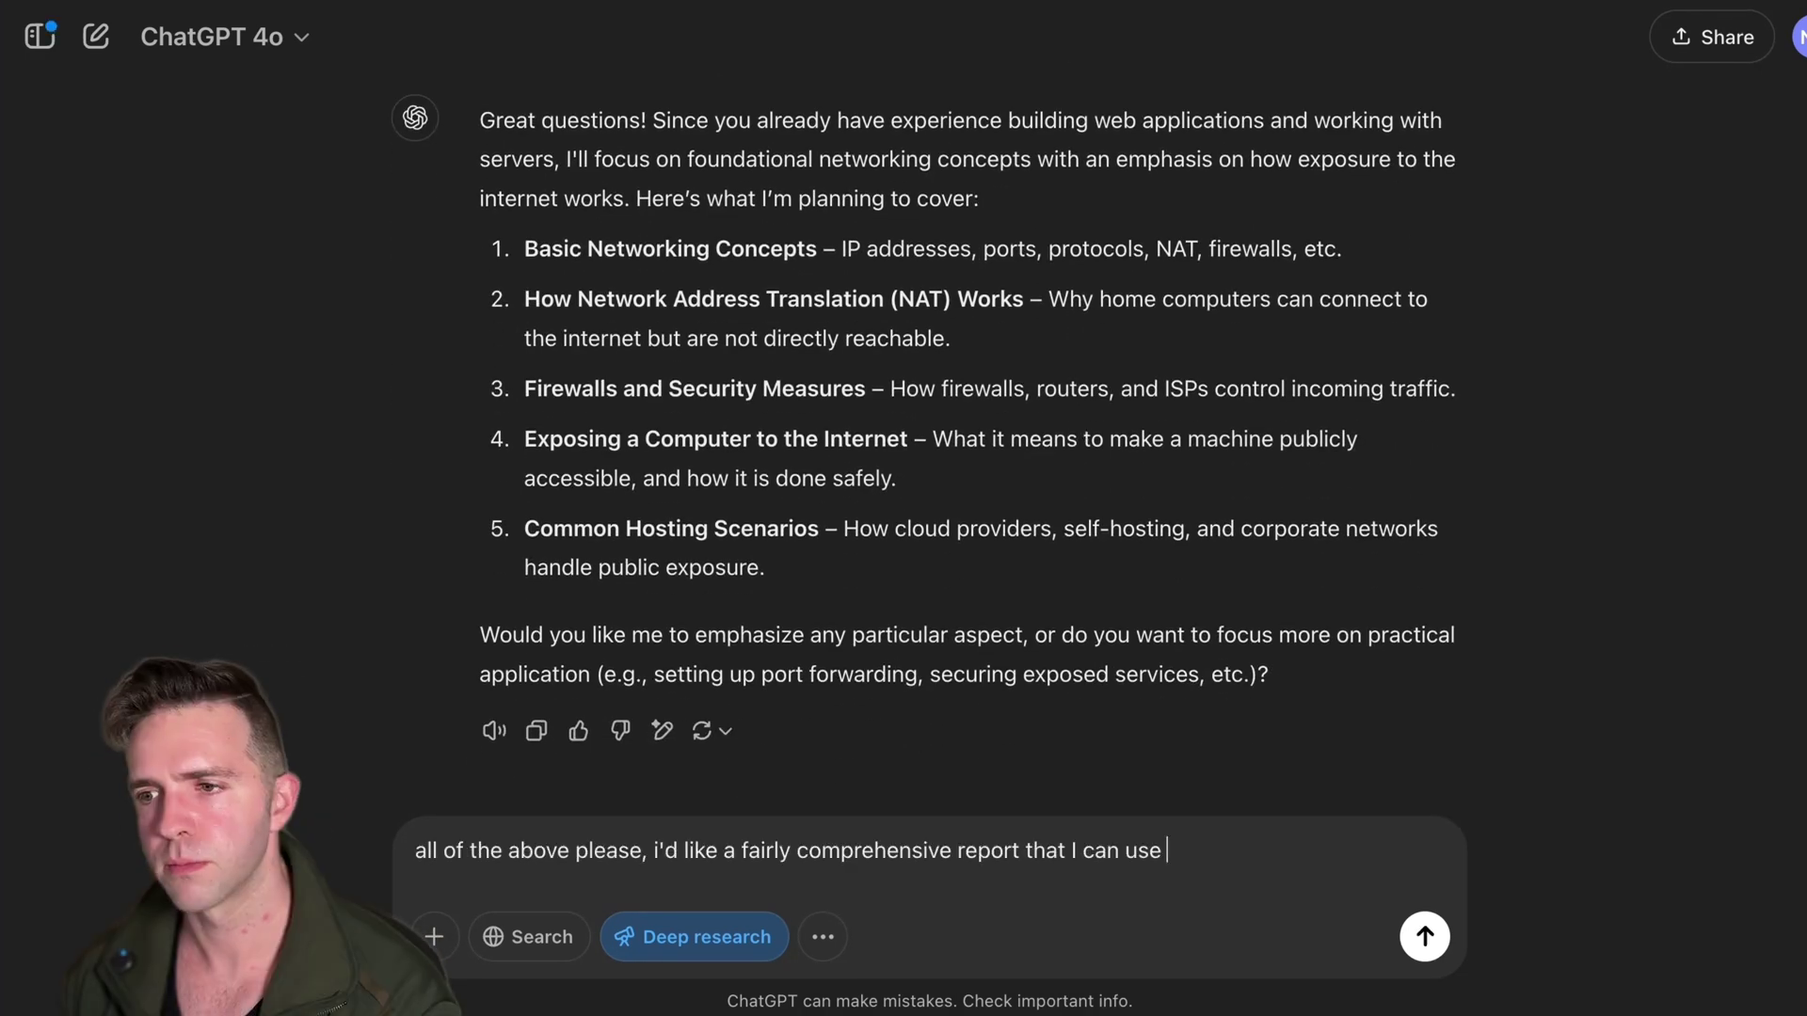
key(BackSpace)
key(BackSpace)
key(BackSpace)
key(BackSpace)
key(BackSpace)
key(BackSpace)
key(BackSpace)
key(BackSpace)
key(BackSpace)
key(BackSpace)
key(BackSpace)
key(BackSpace)
key(BackSpace)
key(BackSpace)
key(BackSpace)
key(Return)
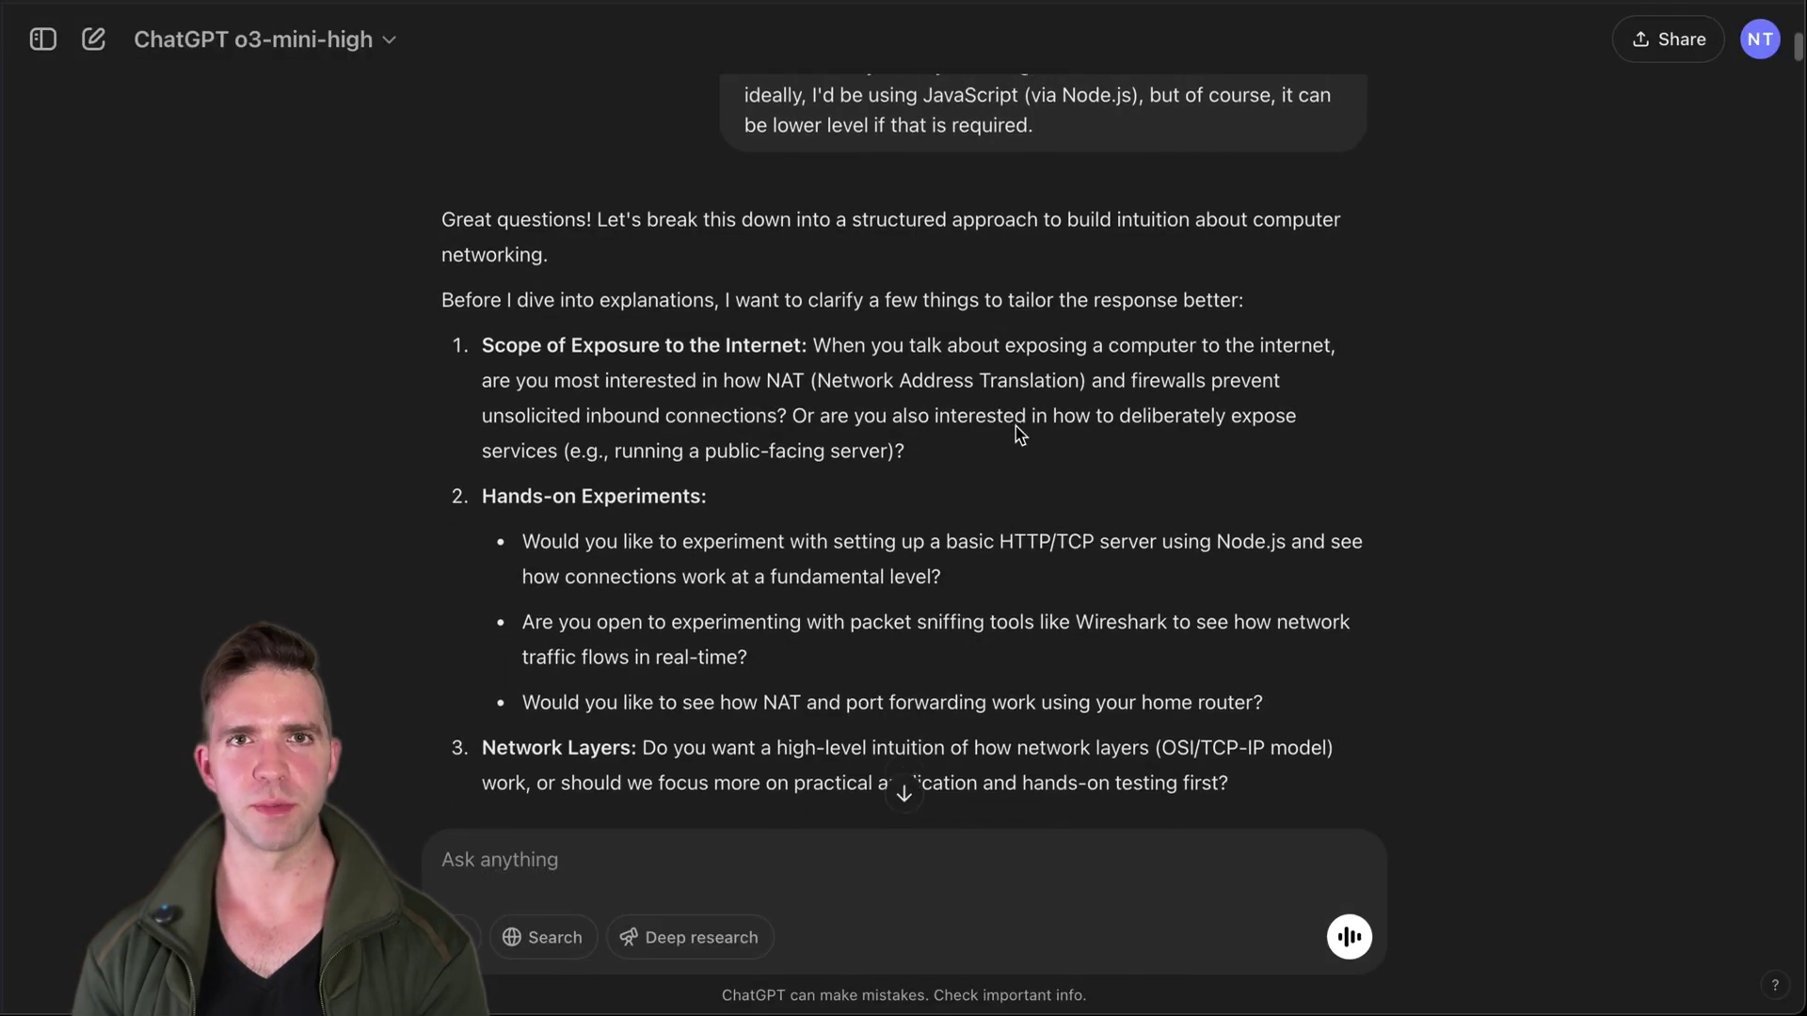
Step: Read the o3-mini-high report from Node TCP/HTTP servers through Wireshark, port forwarding and firewall experiments
scroll(1014, 426, down, 6)
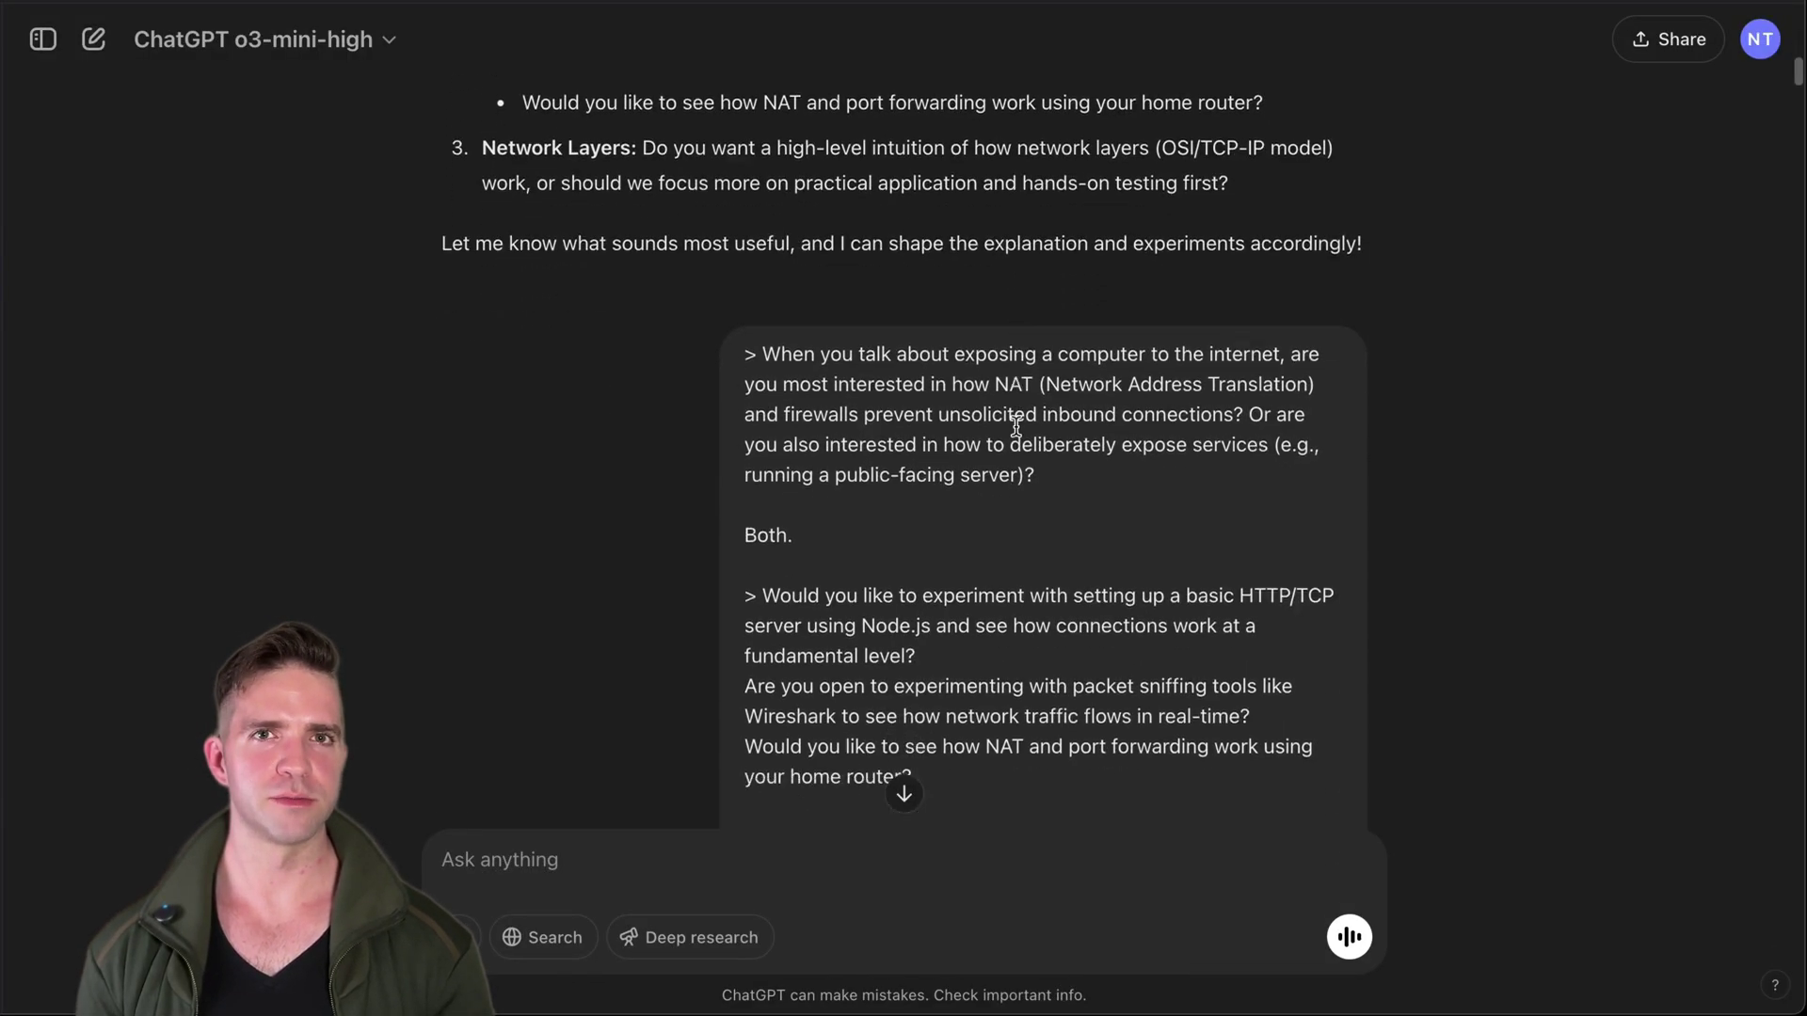
scroll(1016, 426, down, 10)
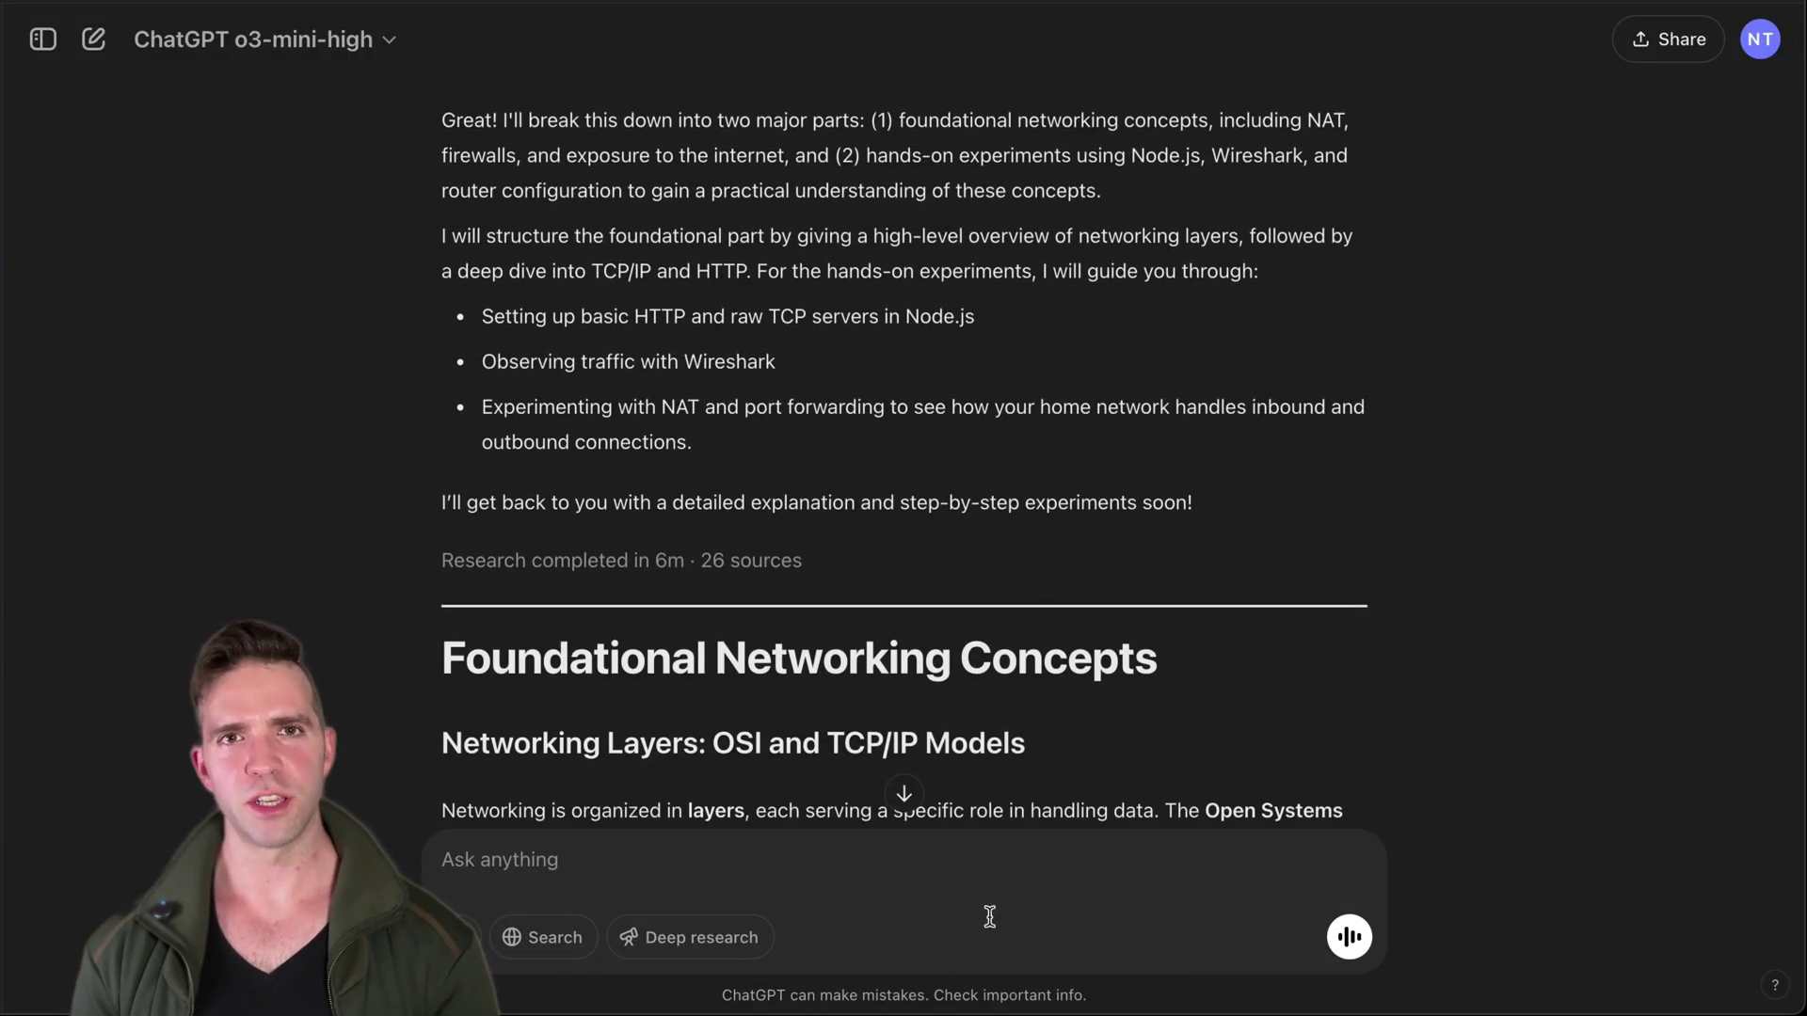
scroll(921, 680, down, 6)
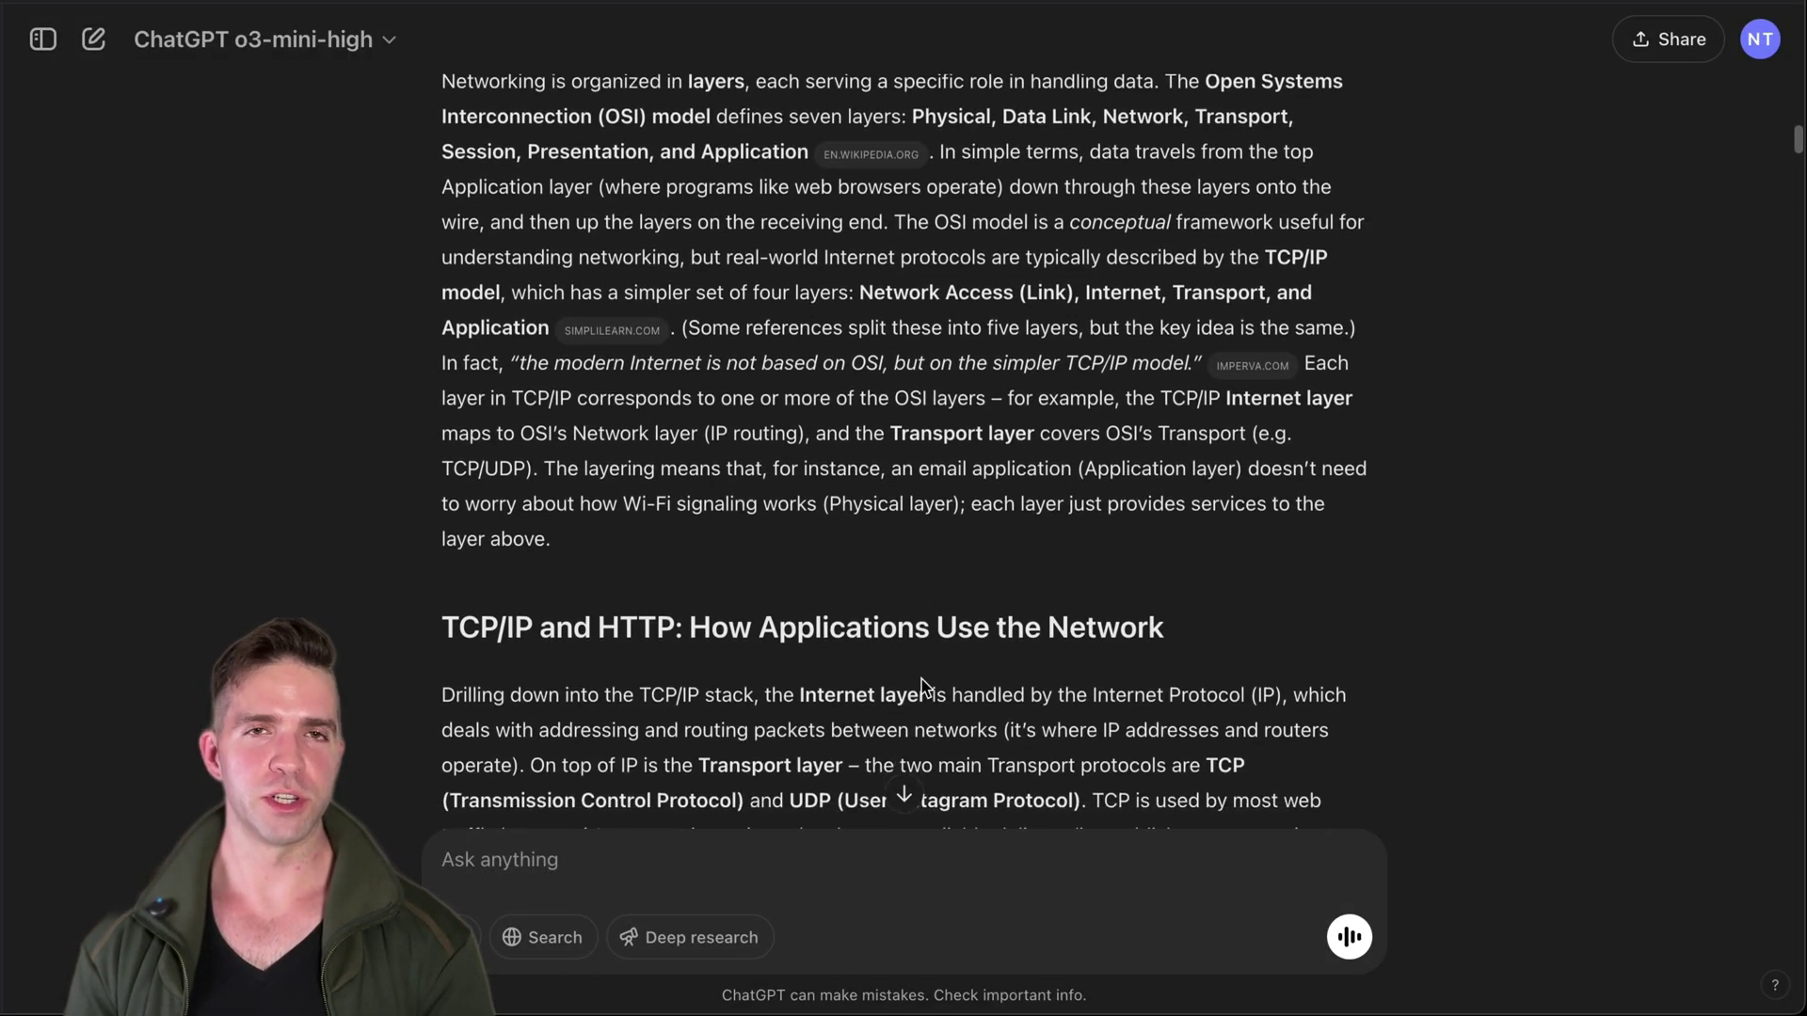
scroll(922, 686, down, 8)
scroll(921, 686, down, 9)
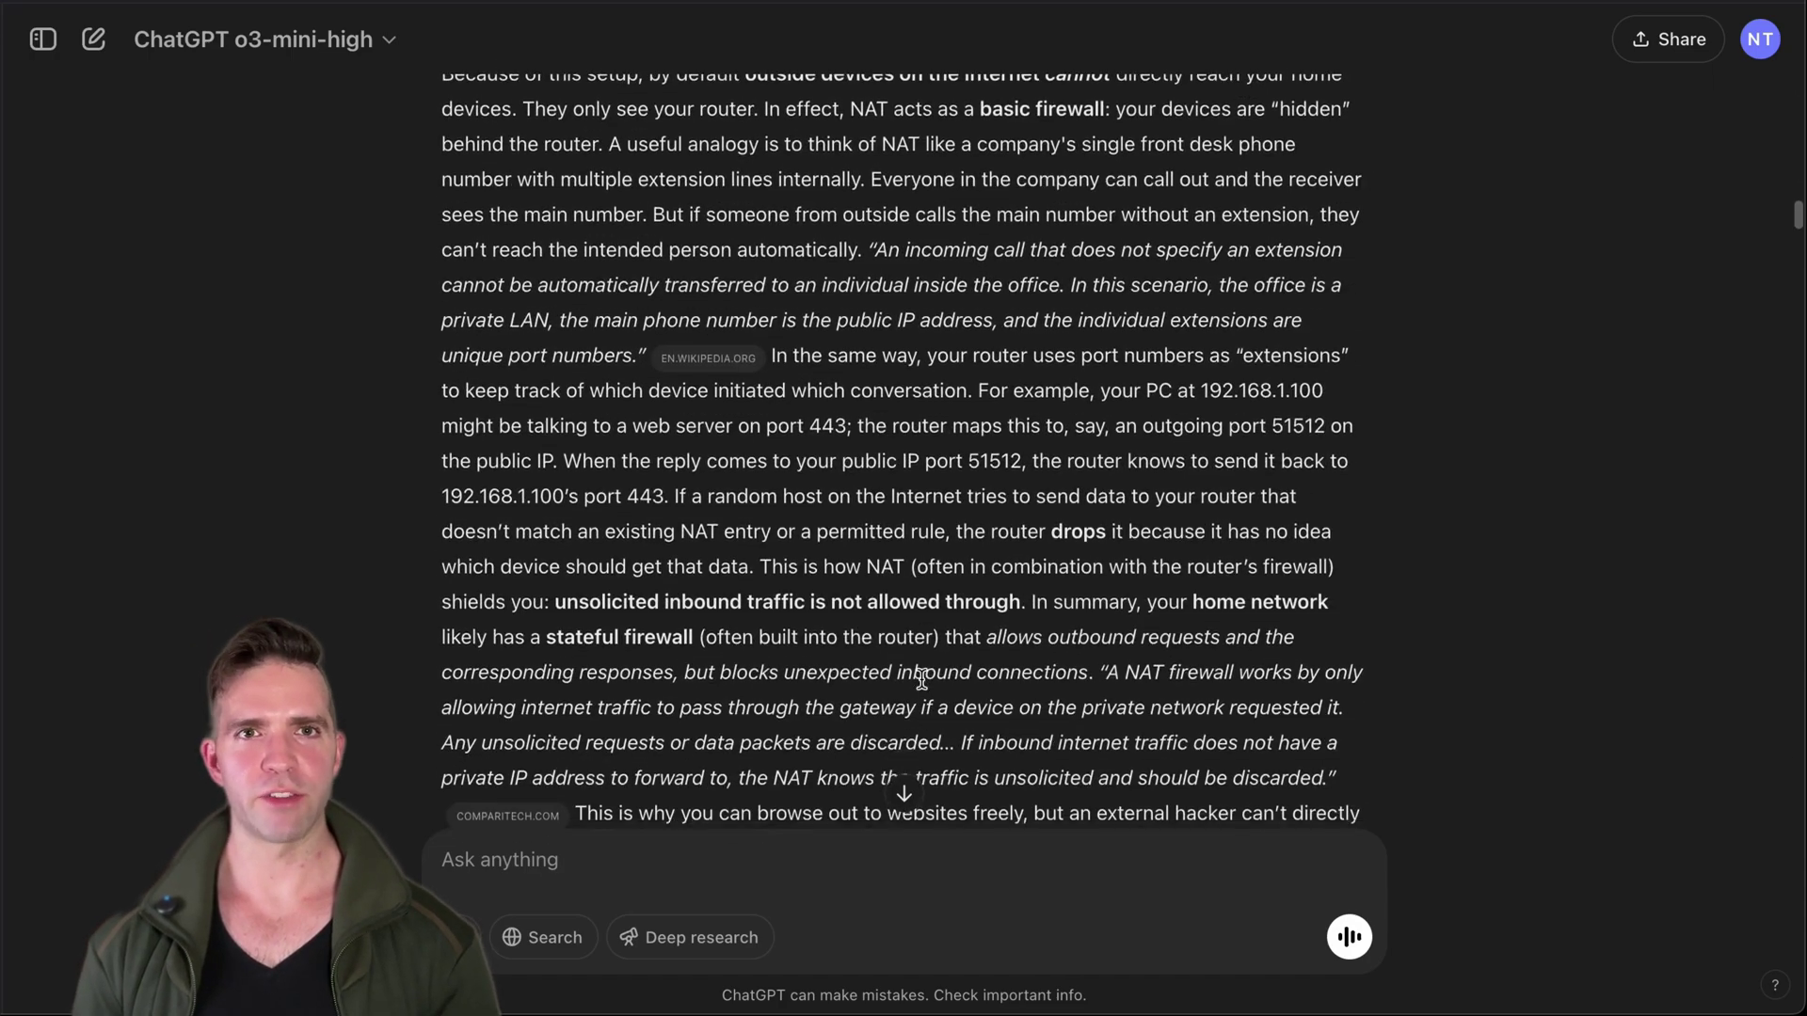
scroll(921, 680, down, 7)
scroll(922, 686, down, 20)
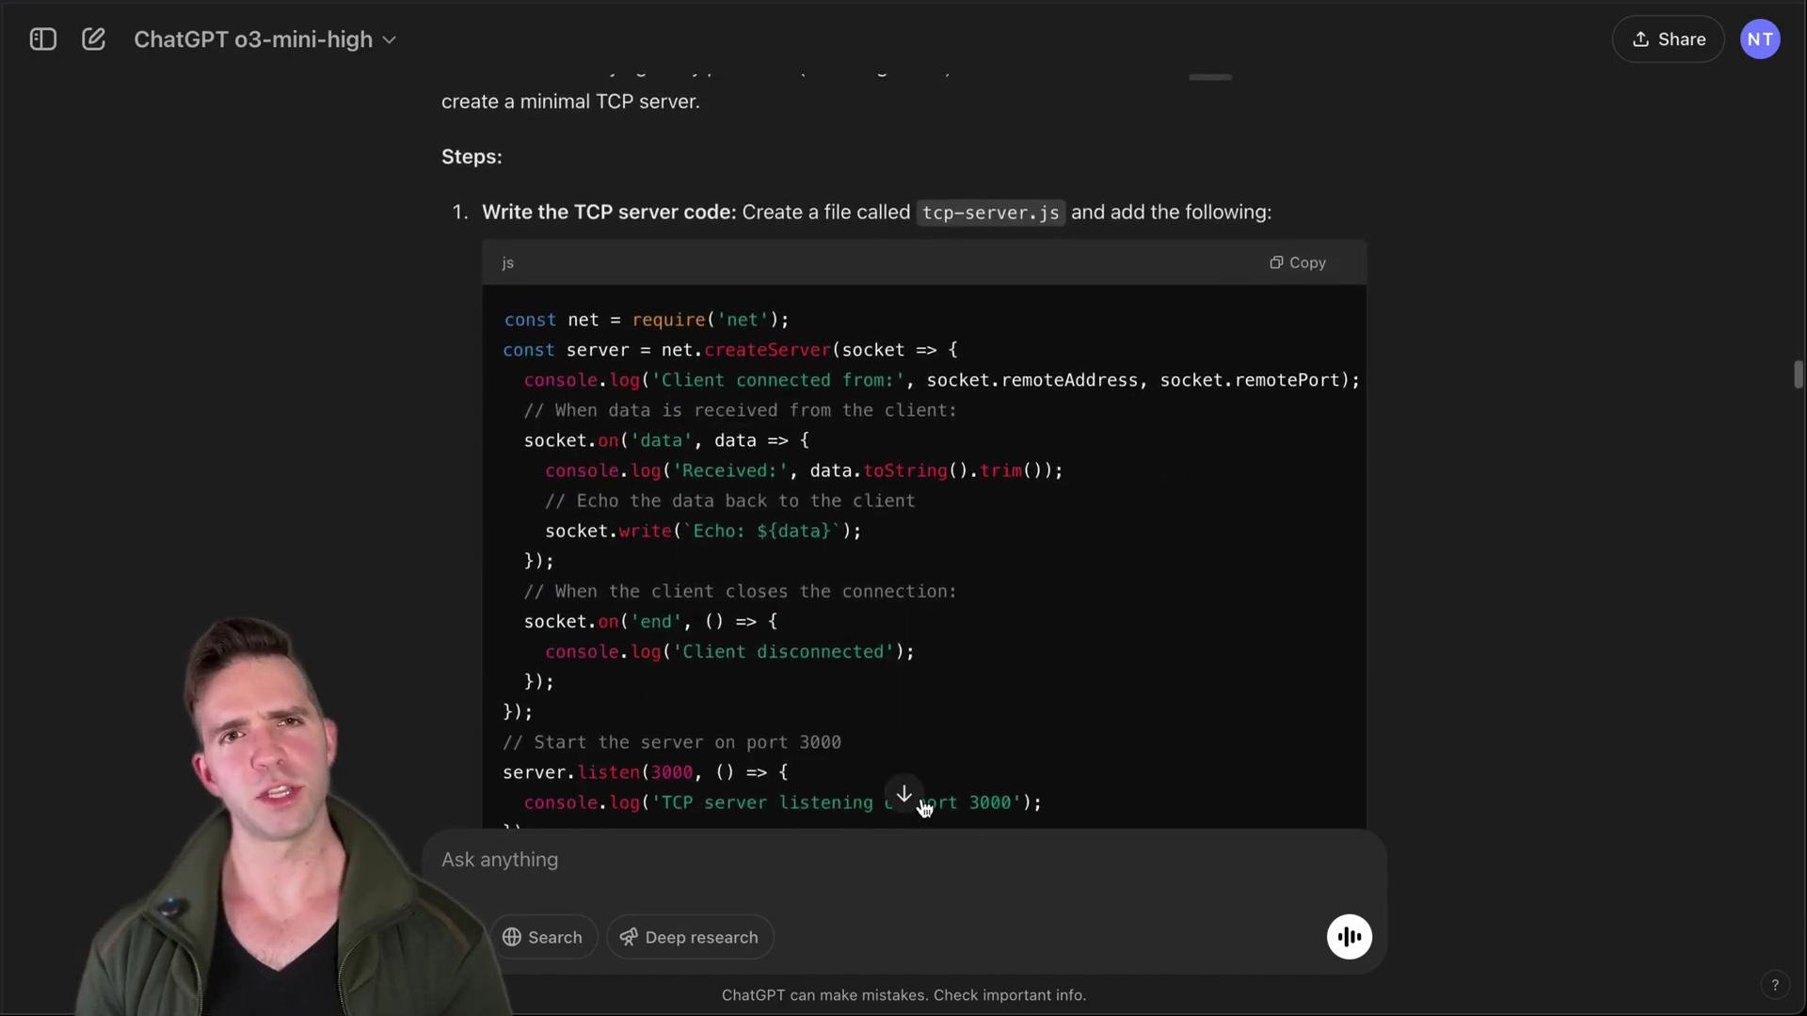
scroll(924, 807, down, 1)
scroll(1071, 455, down, 6)
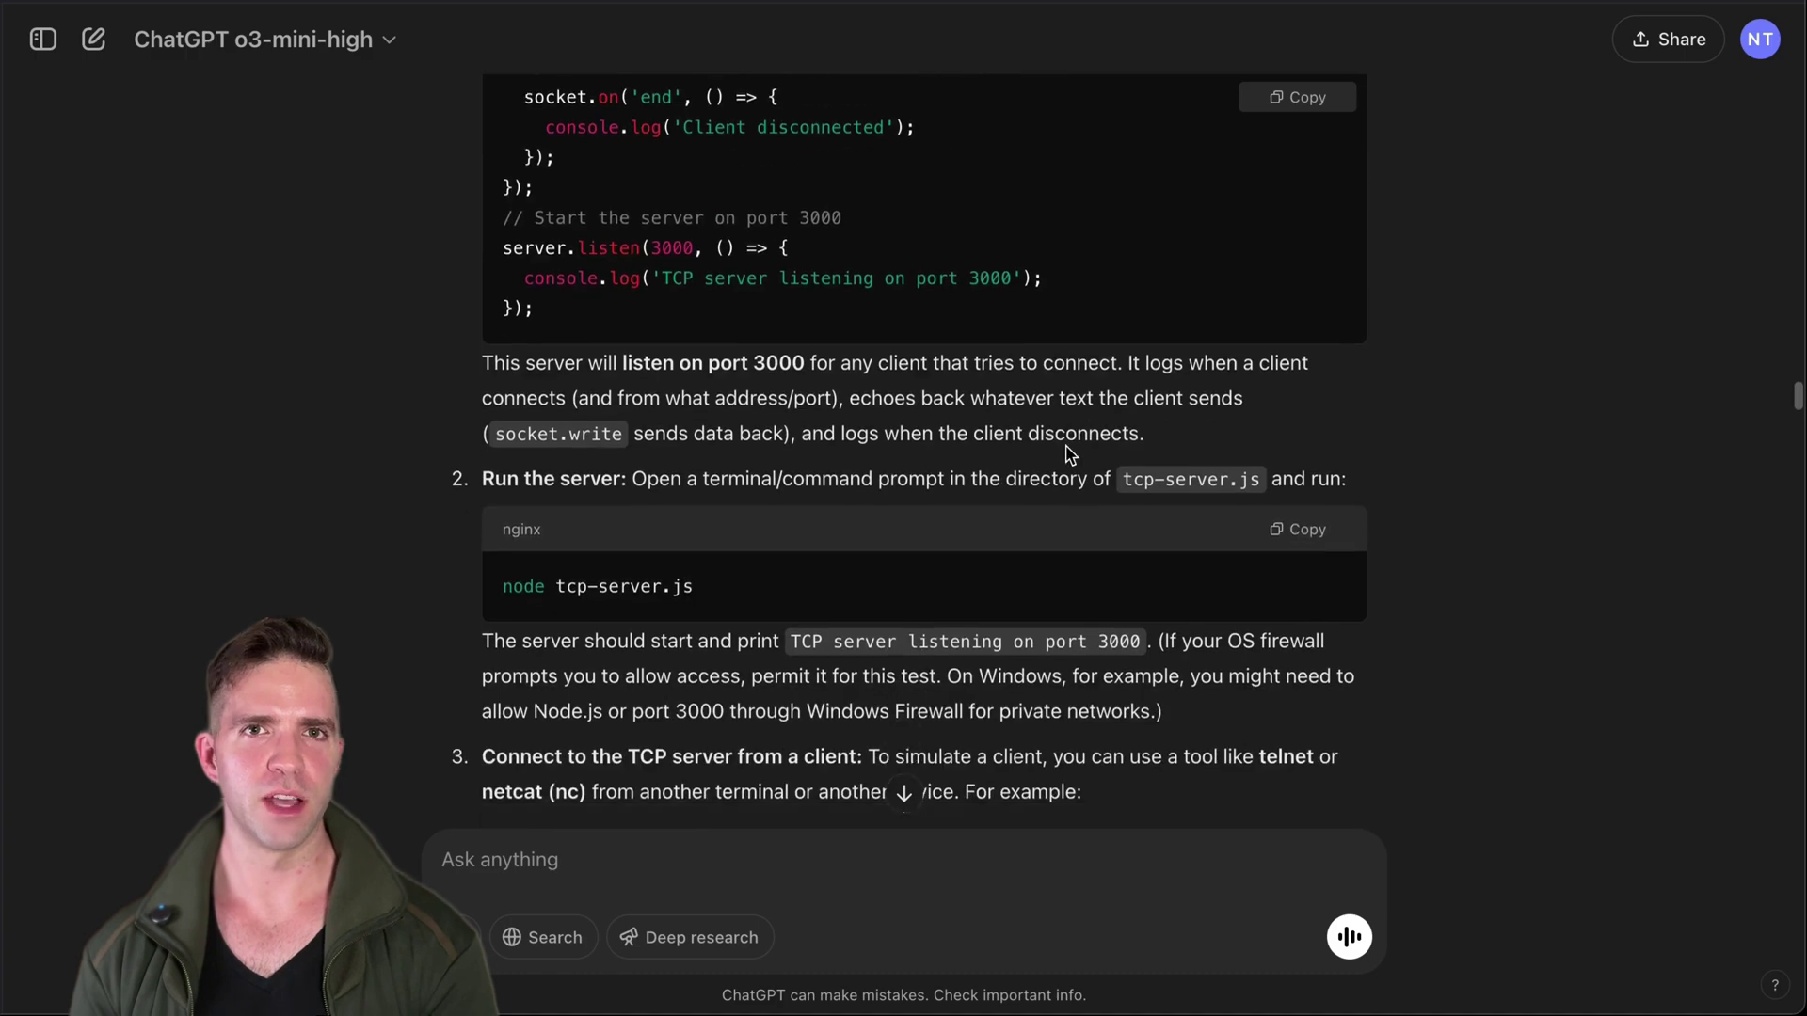
scroll(1069, 455, down, 11)
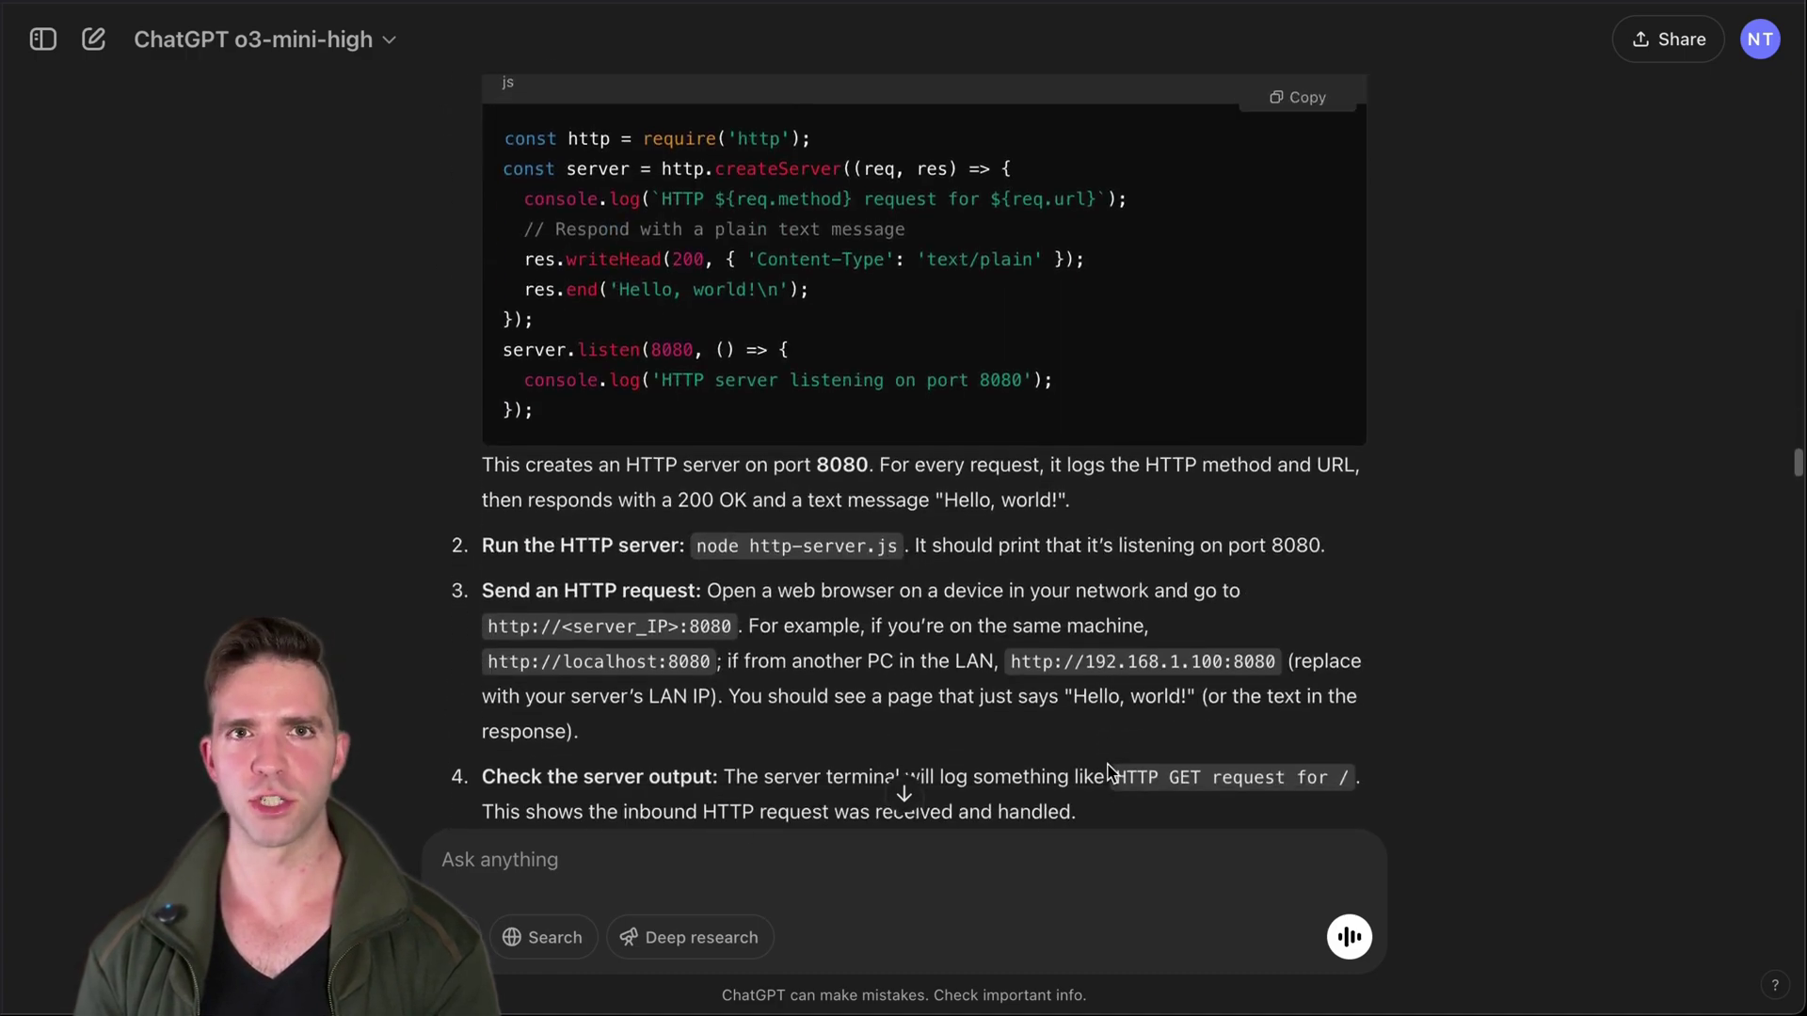
scroll(1113, 772, down, 7)
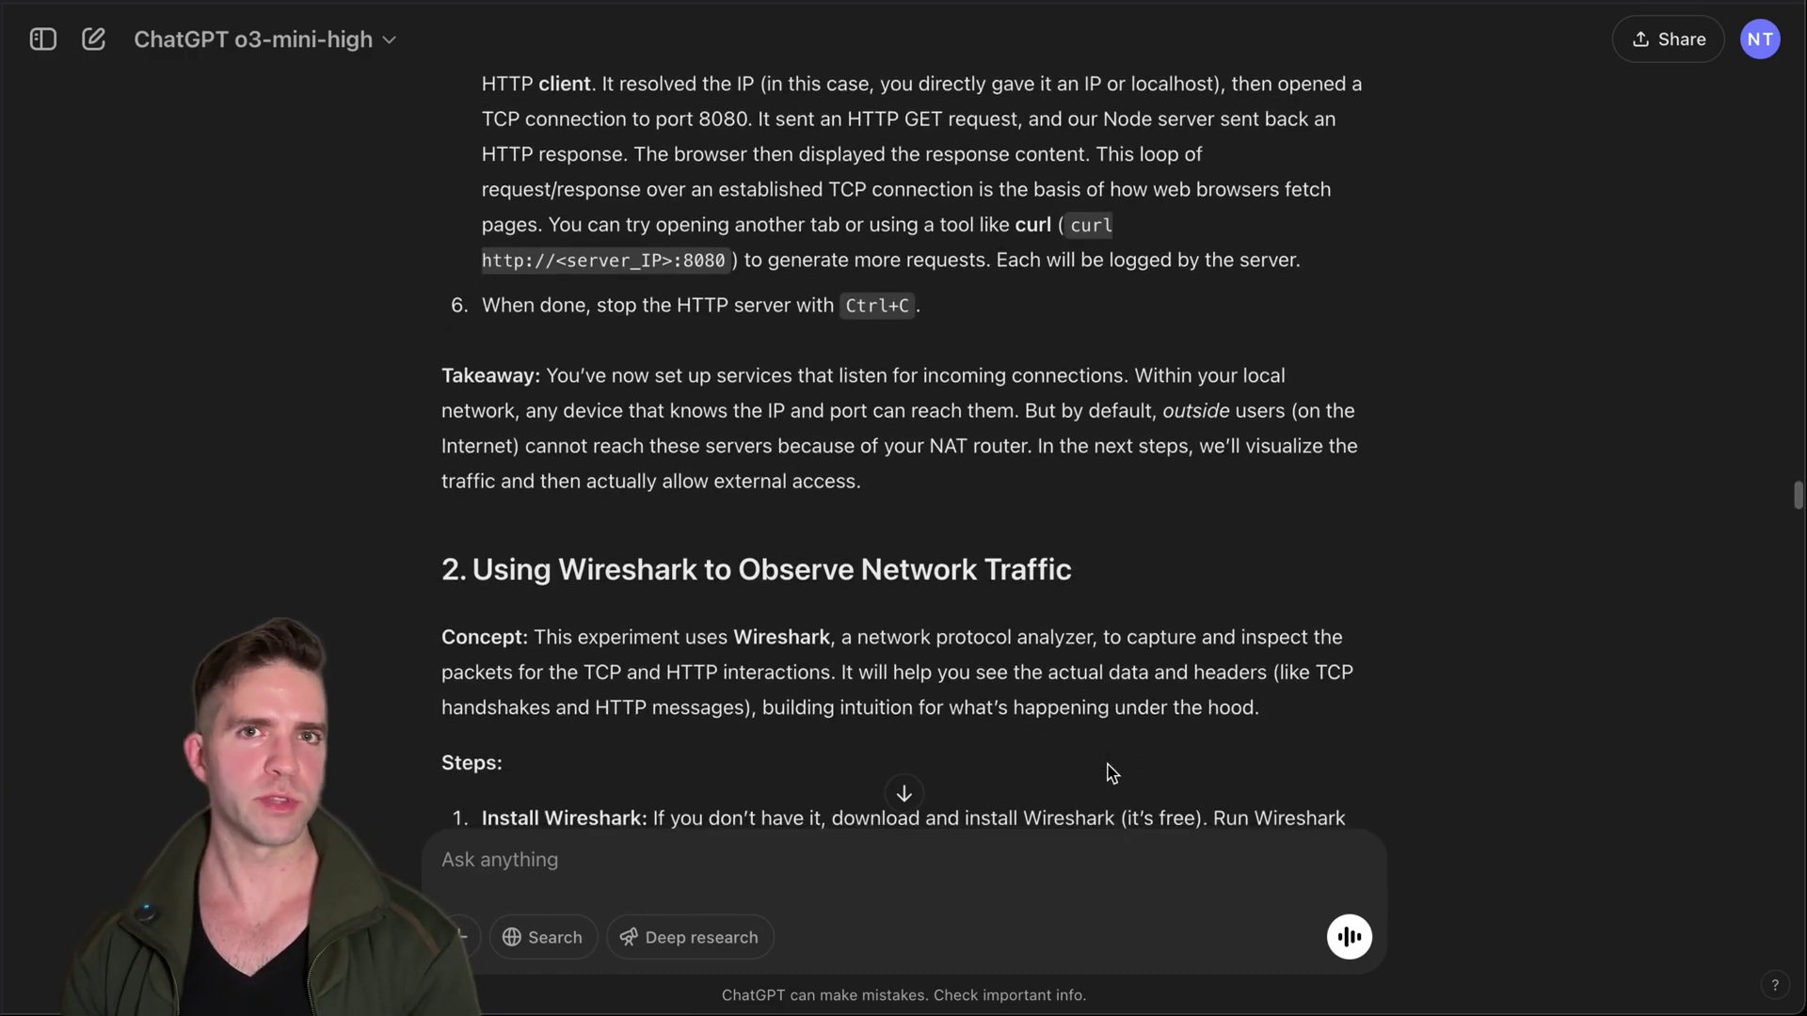
scroll(1113, 771, down, 8)
scroll(1108, 764, down, 7)
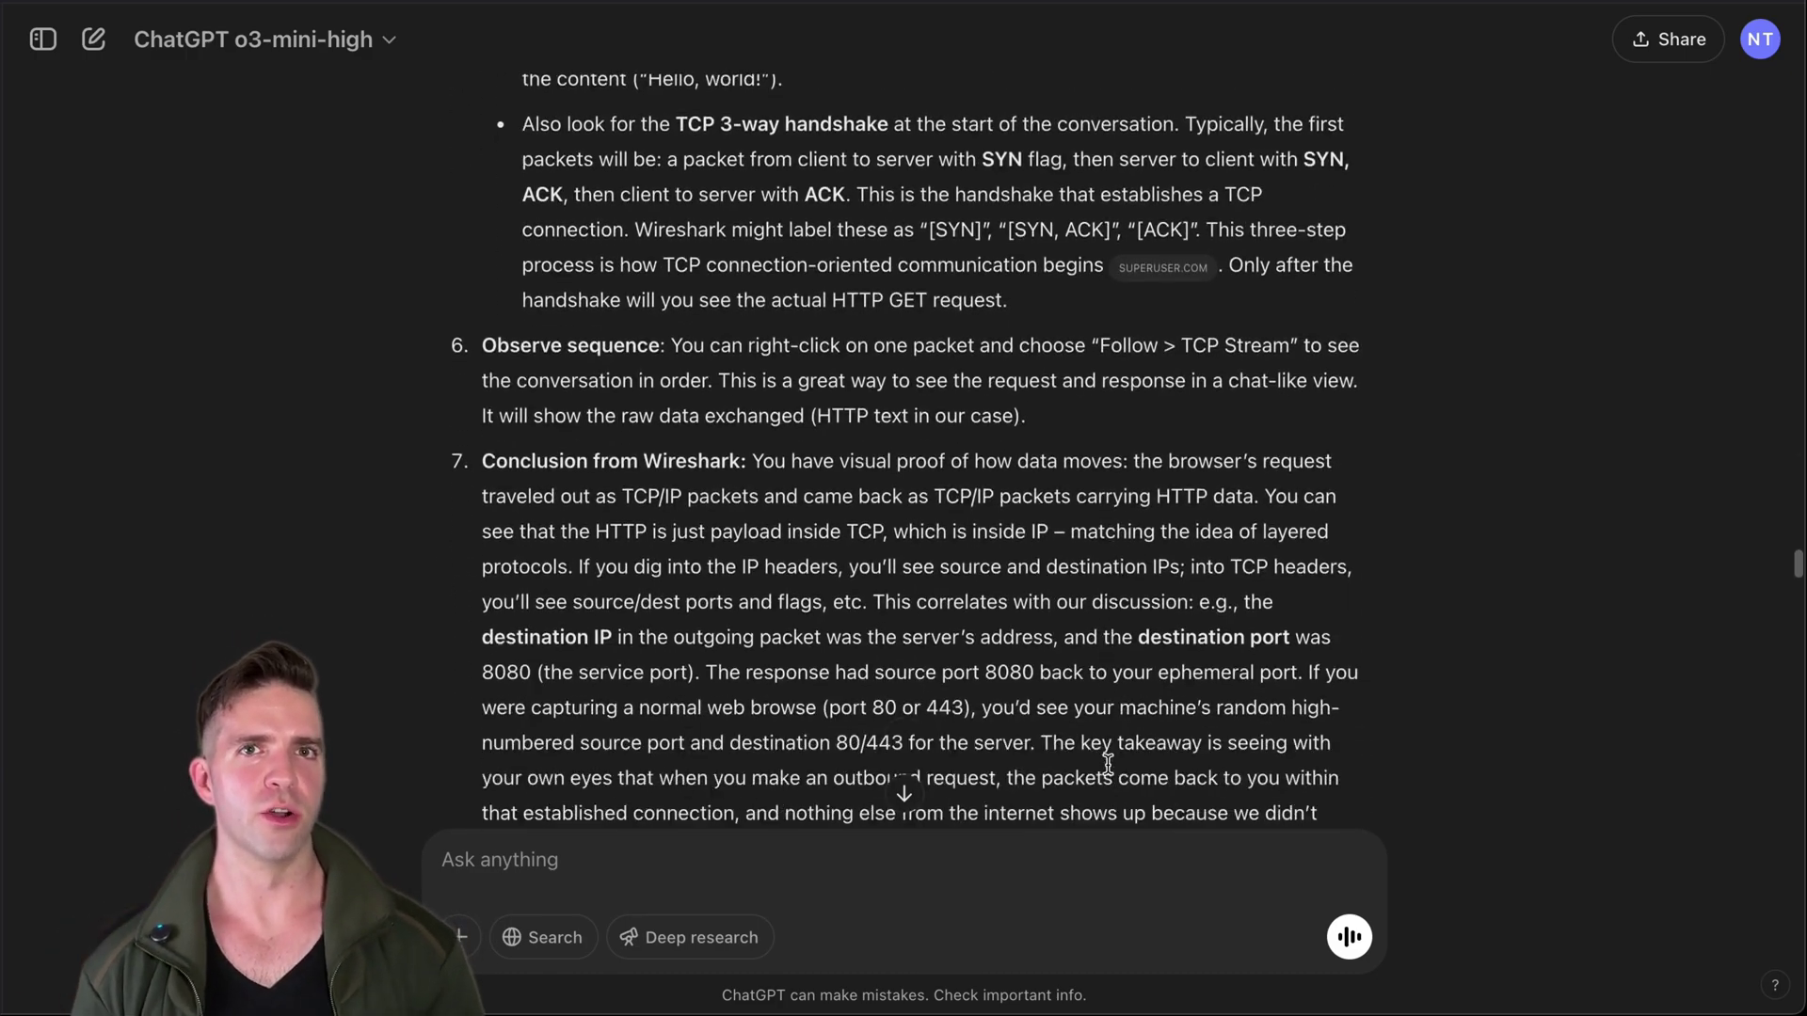
scroll(1108, 765, down, 7)
scroll(1108, 765, down, 9)
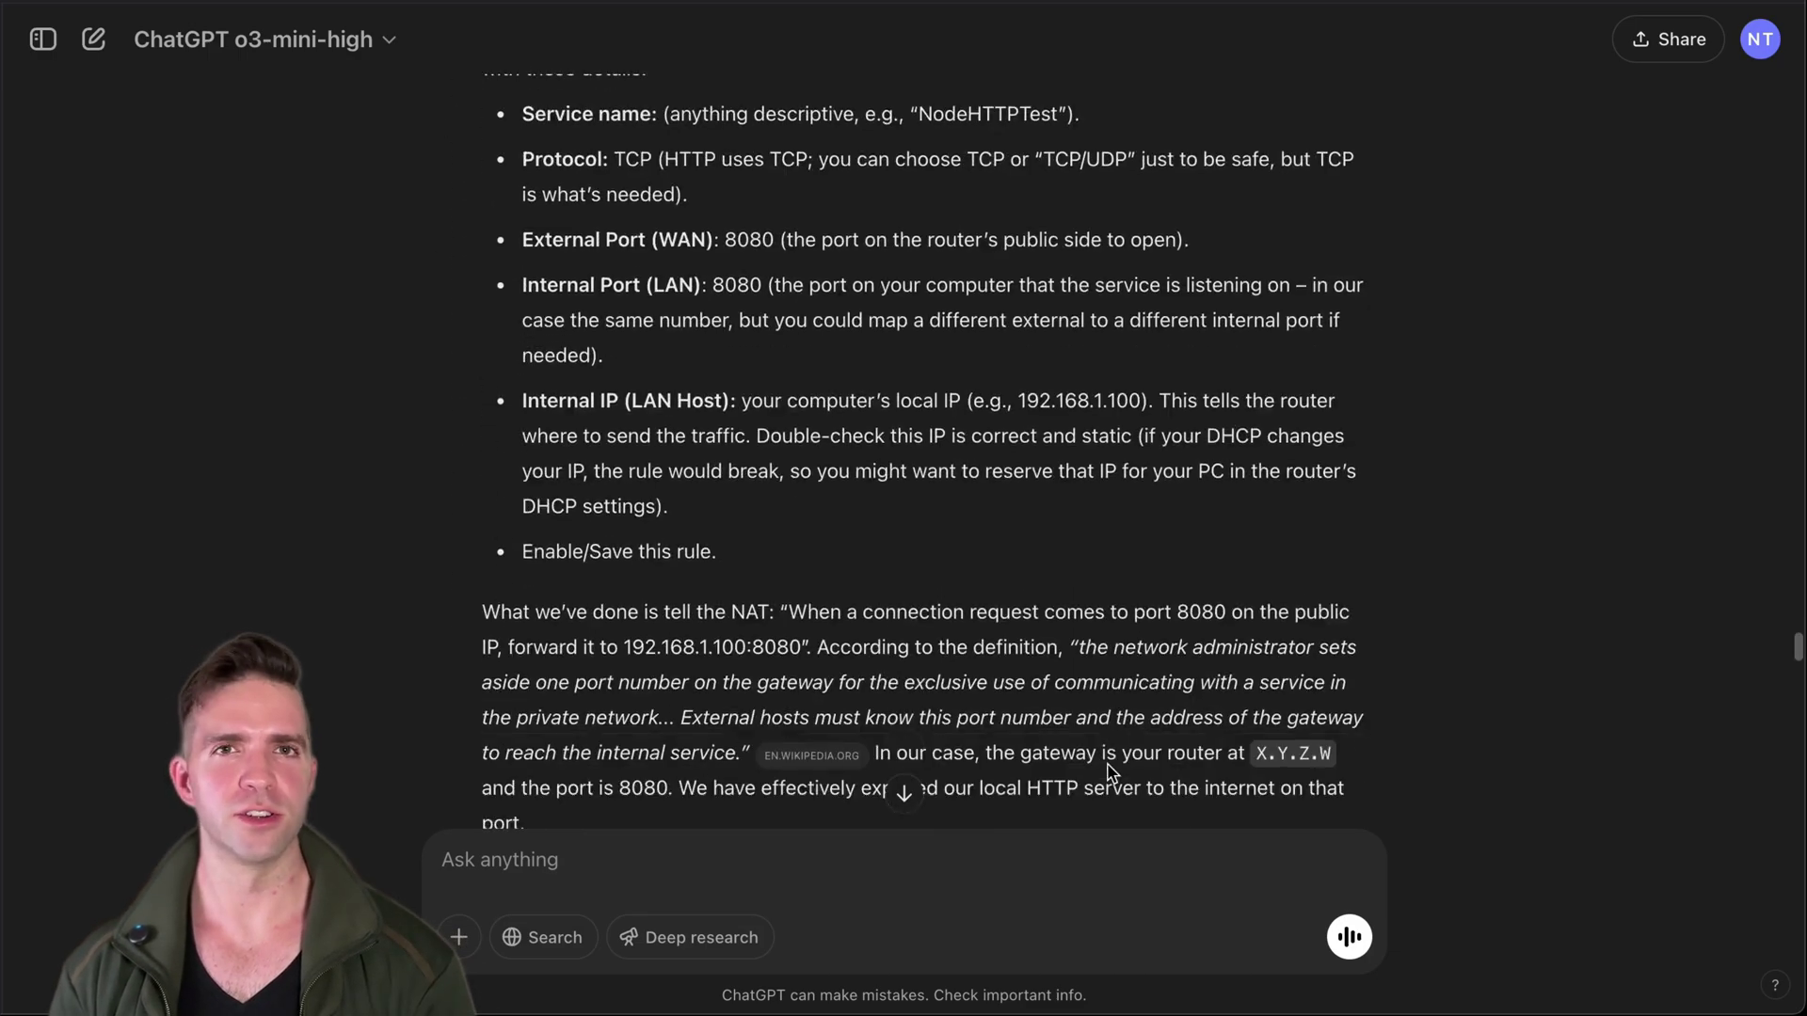
scroll(1107, 770, down, 20)
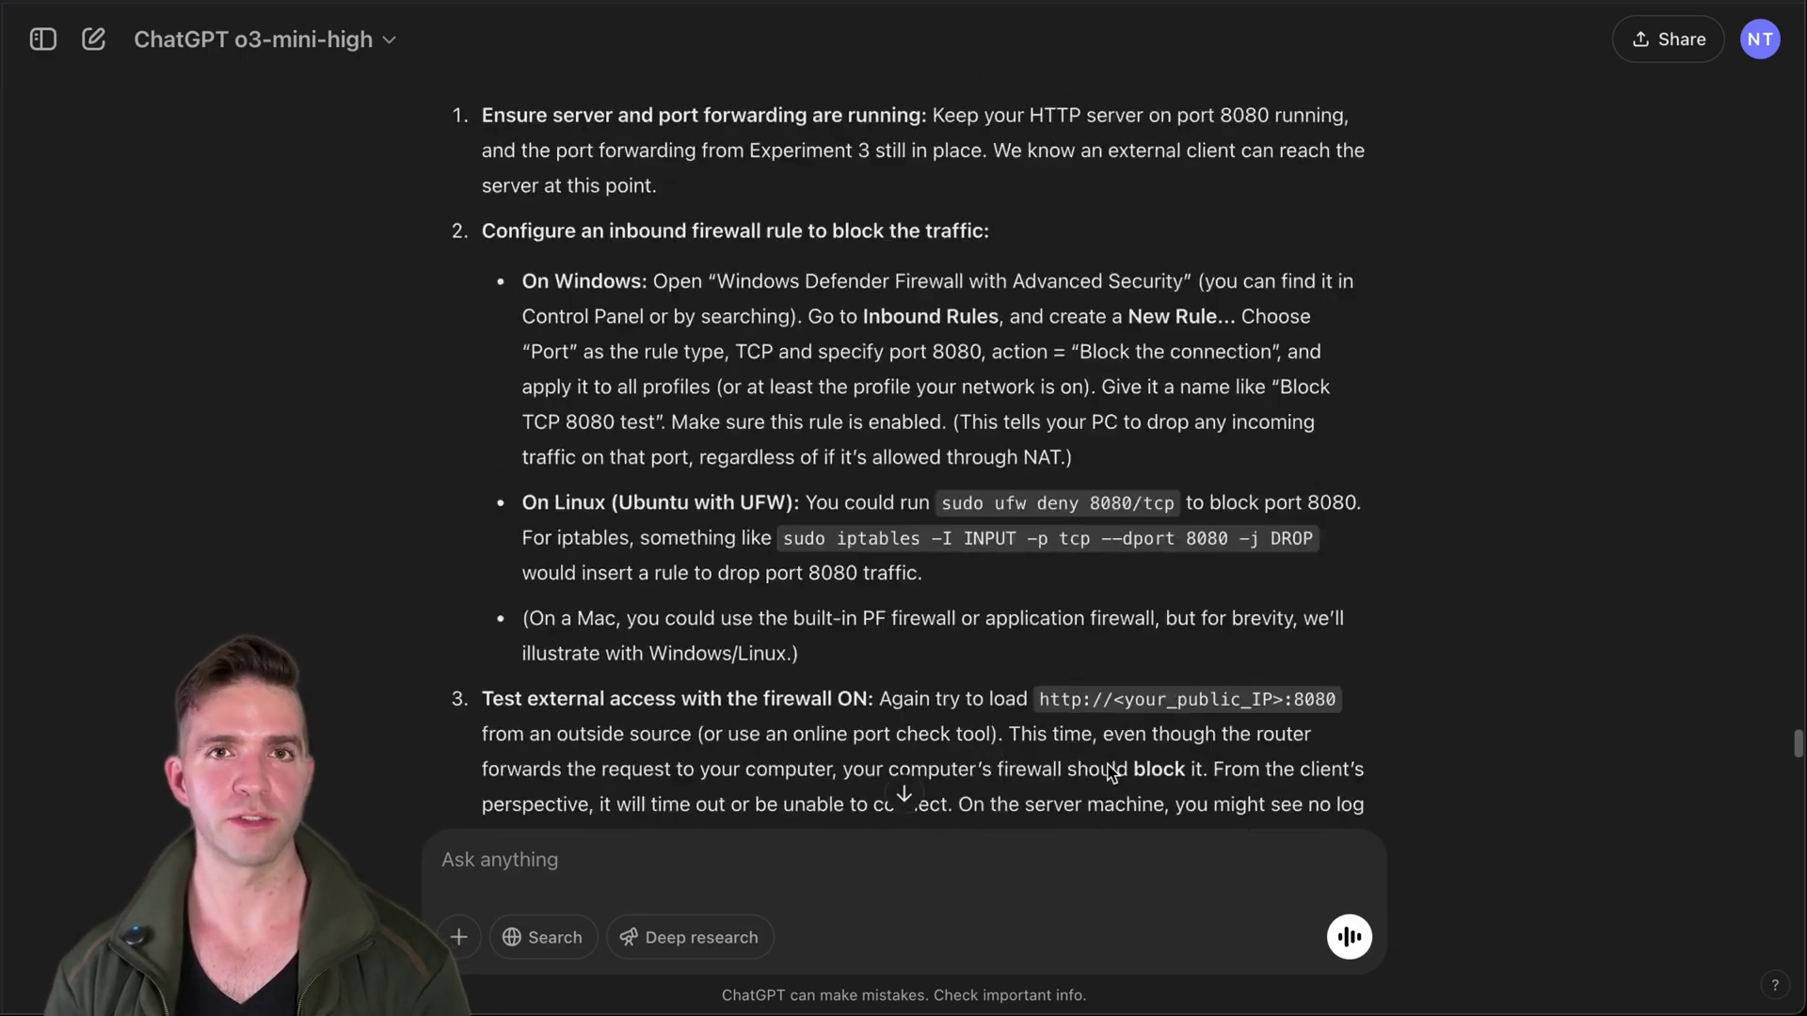
scroll(1110, 772, down, 19)
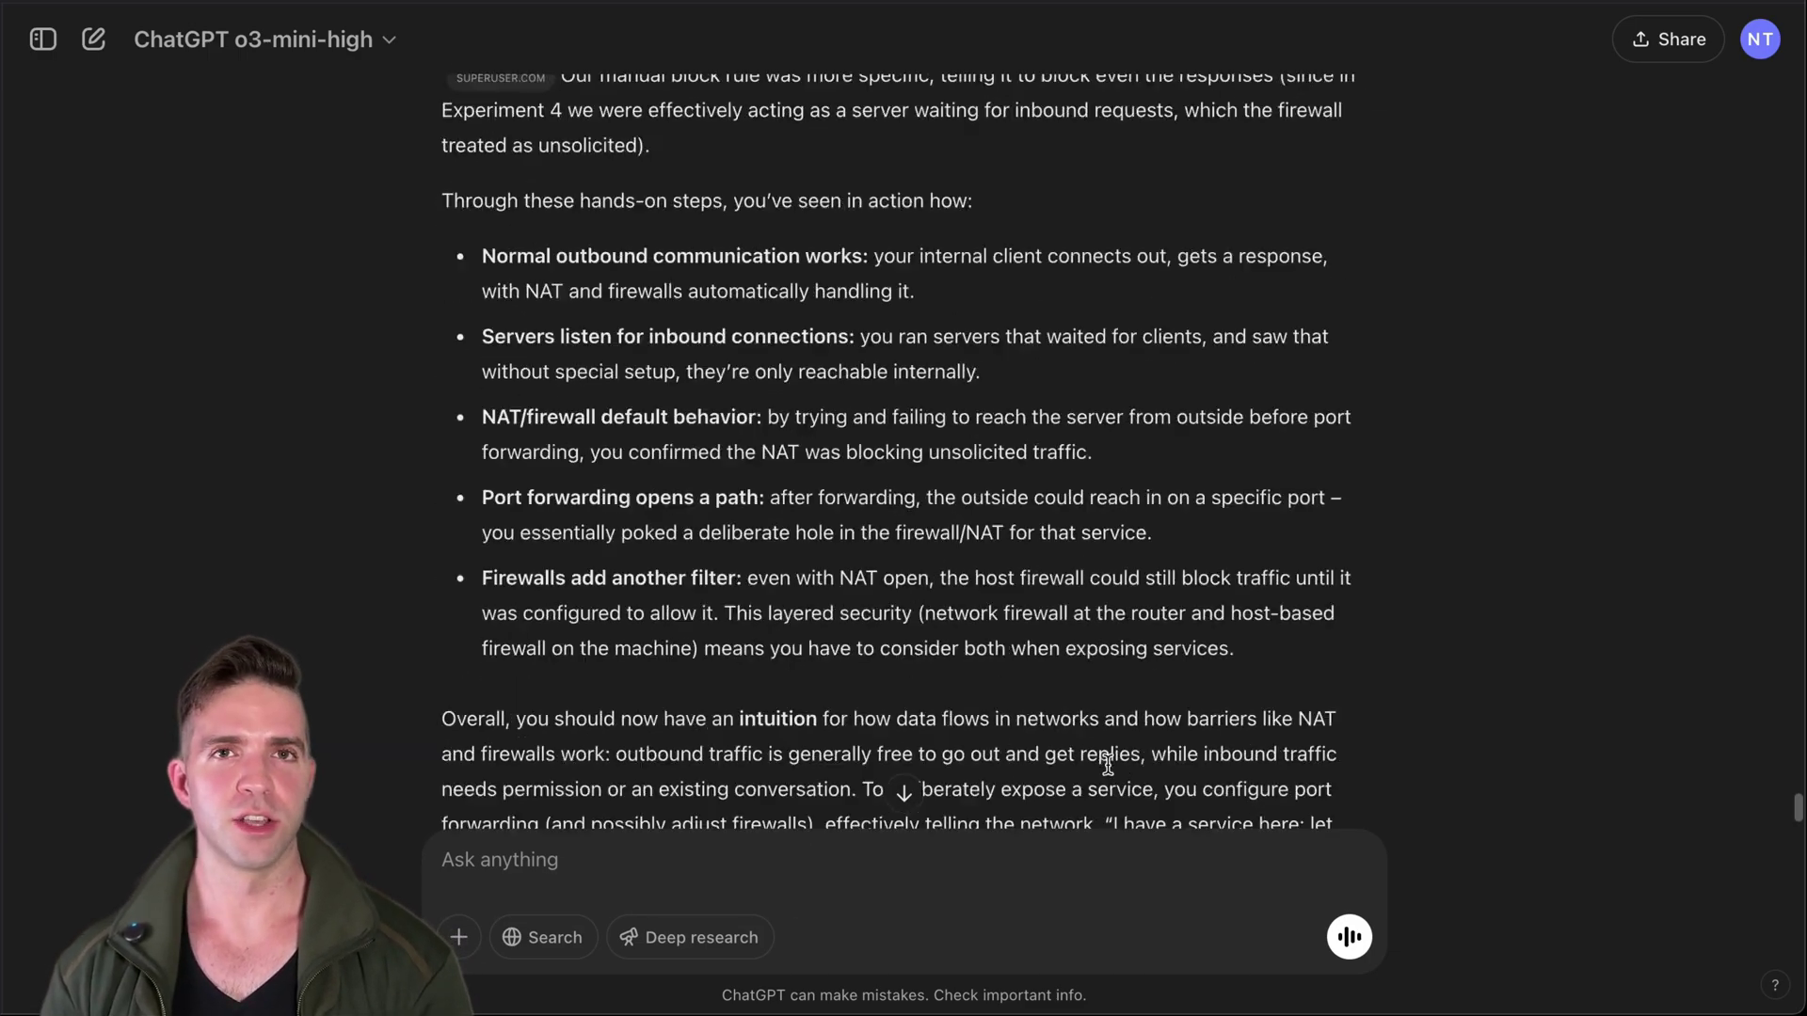
scroll(1107, 764, down, 4)
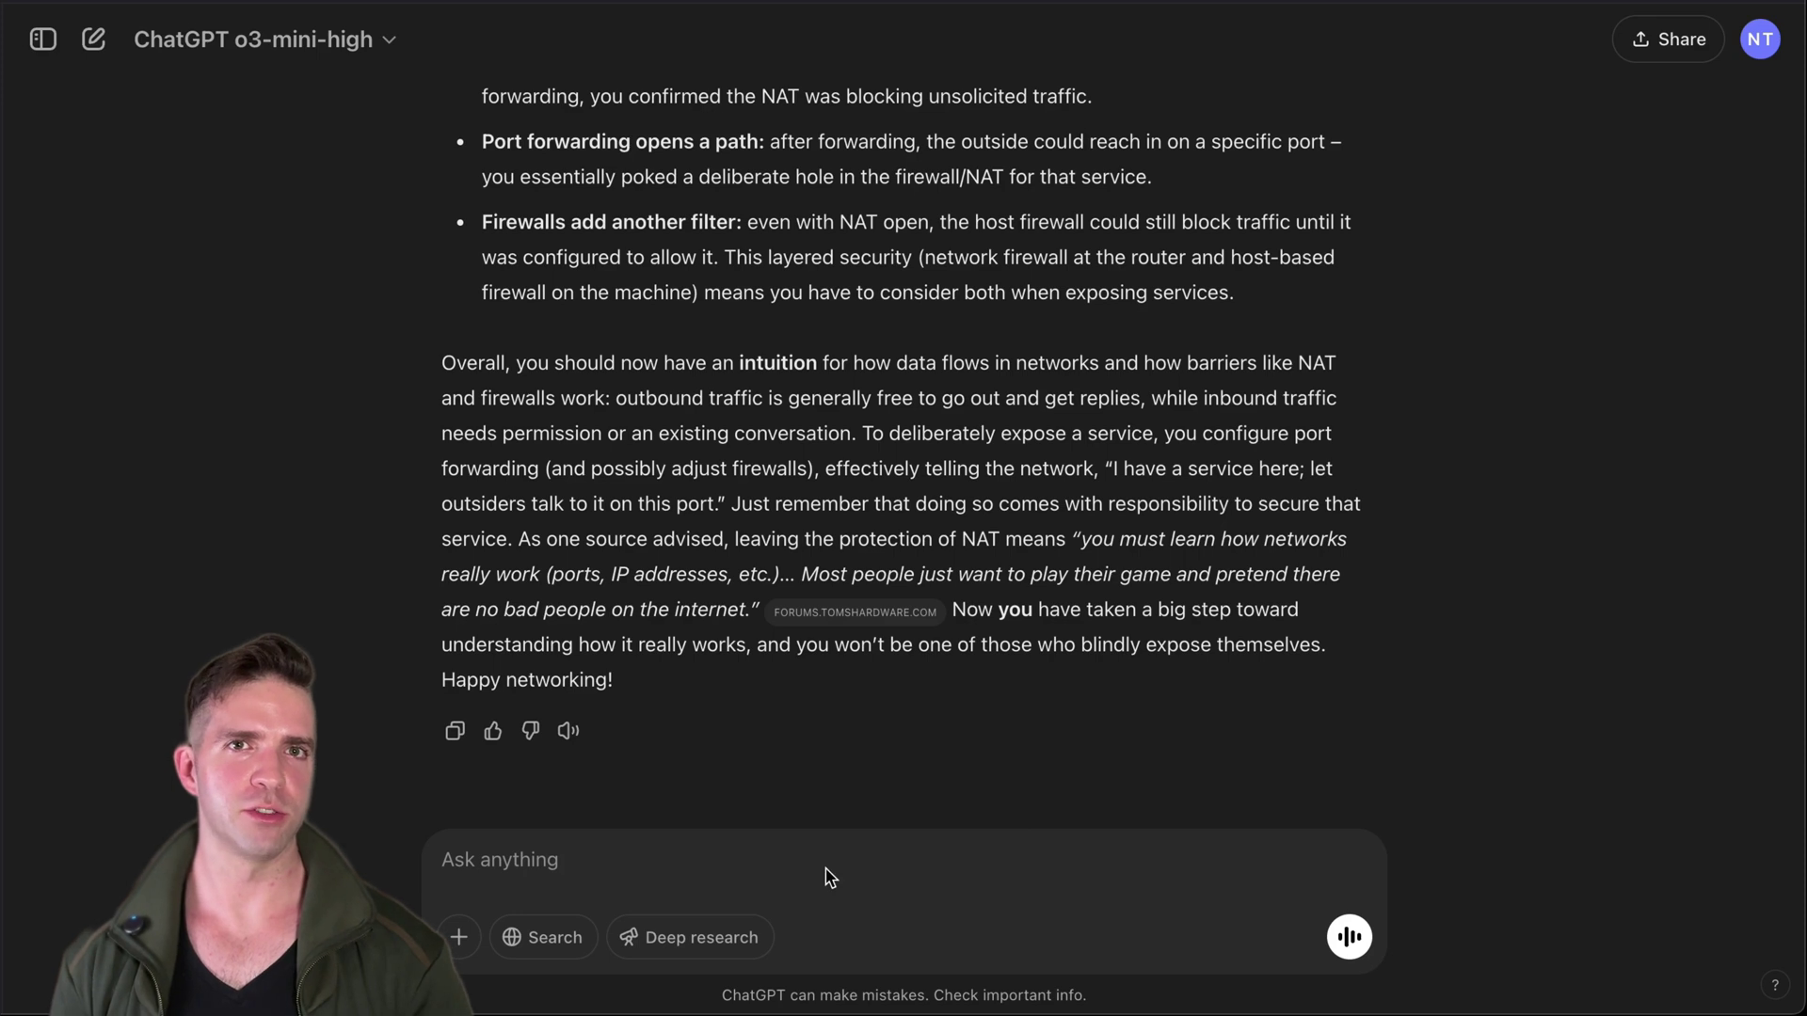